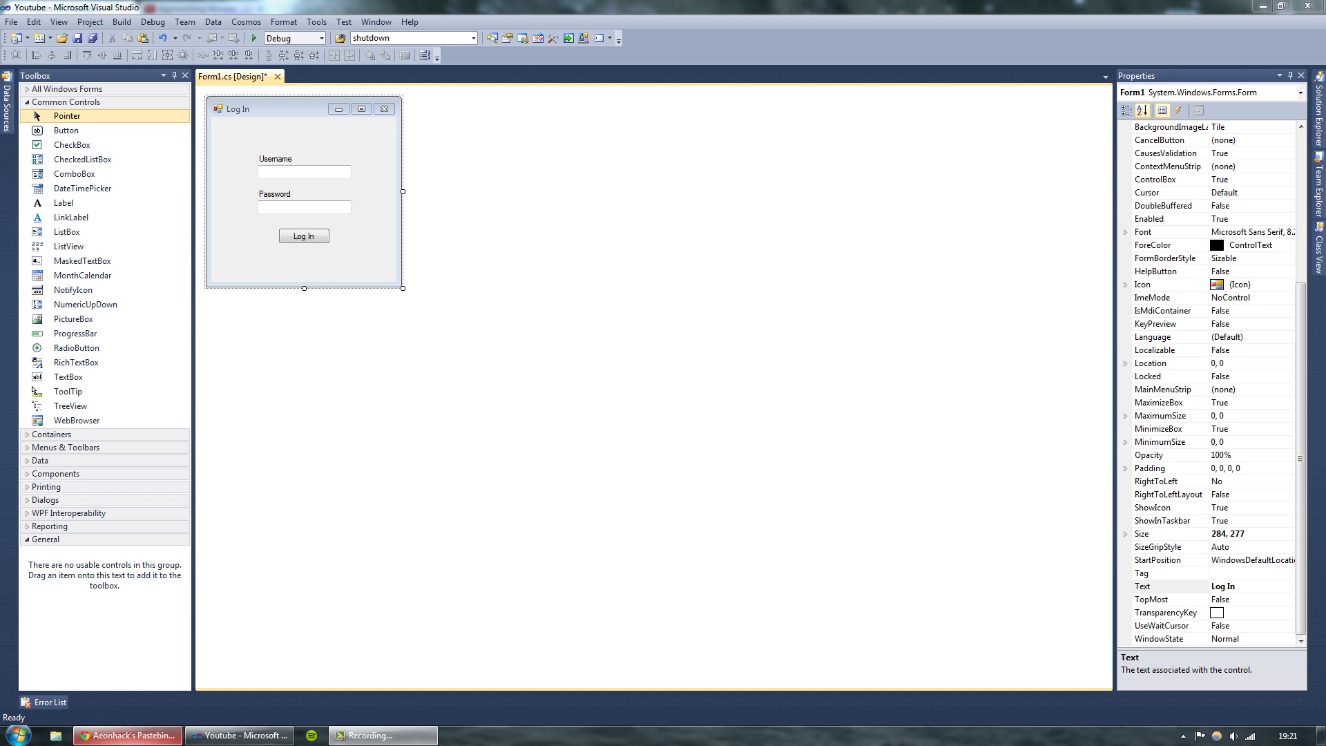
Switch from the Log In form designer to Aeonhack's Pastebin page in Chrome.
left_click(128, 736)
left_click(248, 32)
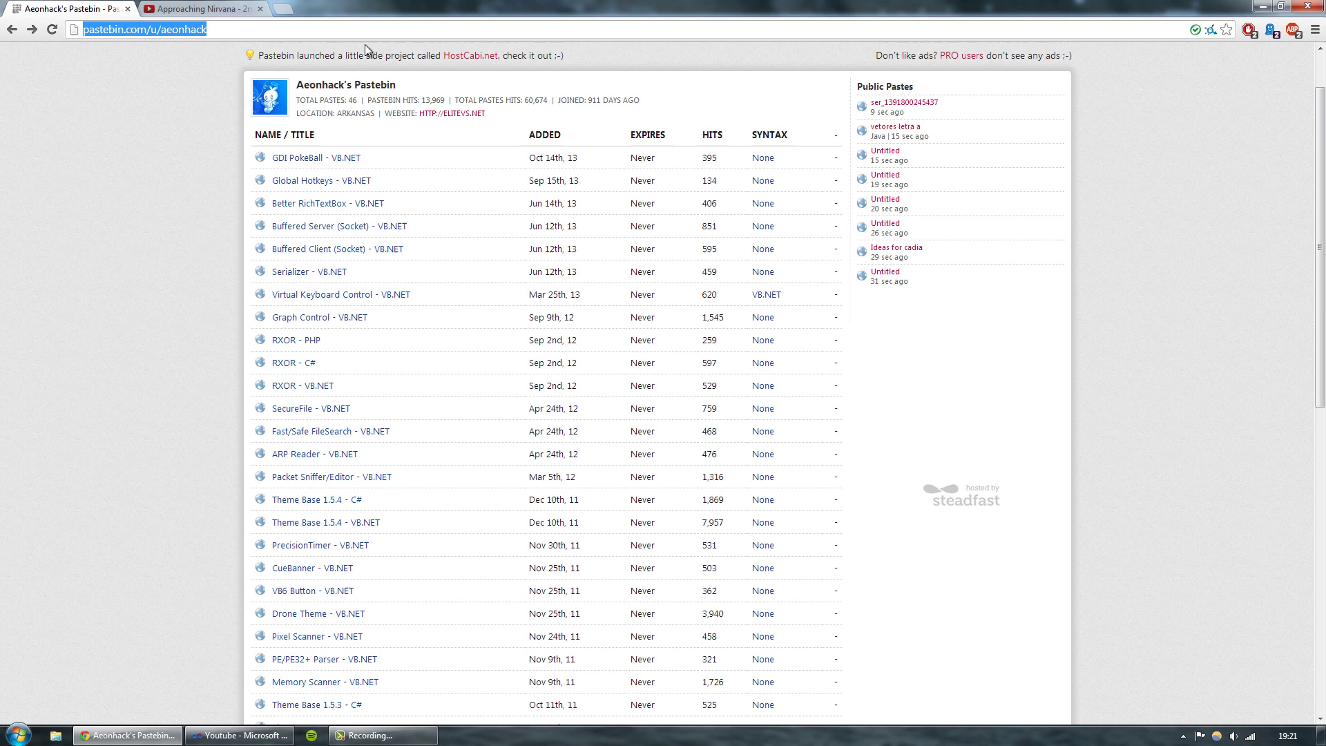
scroll(163, 433, "down", 3)
scroll(311, 363, "down", 2)
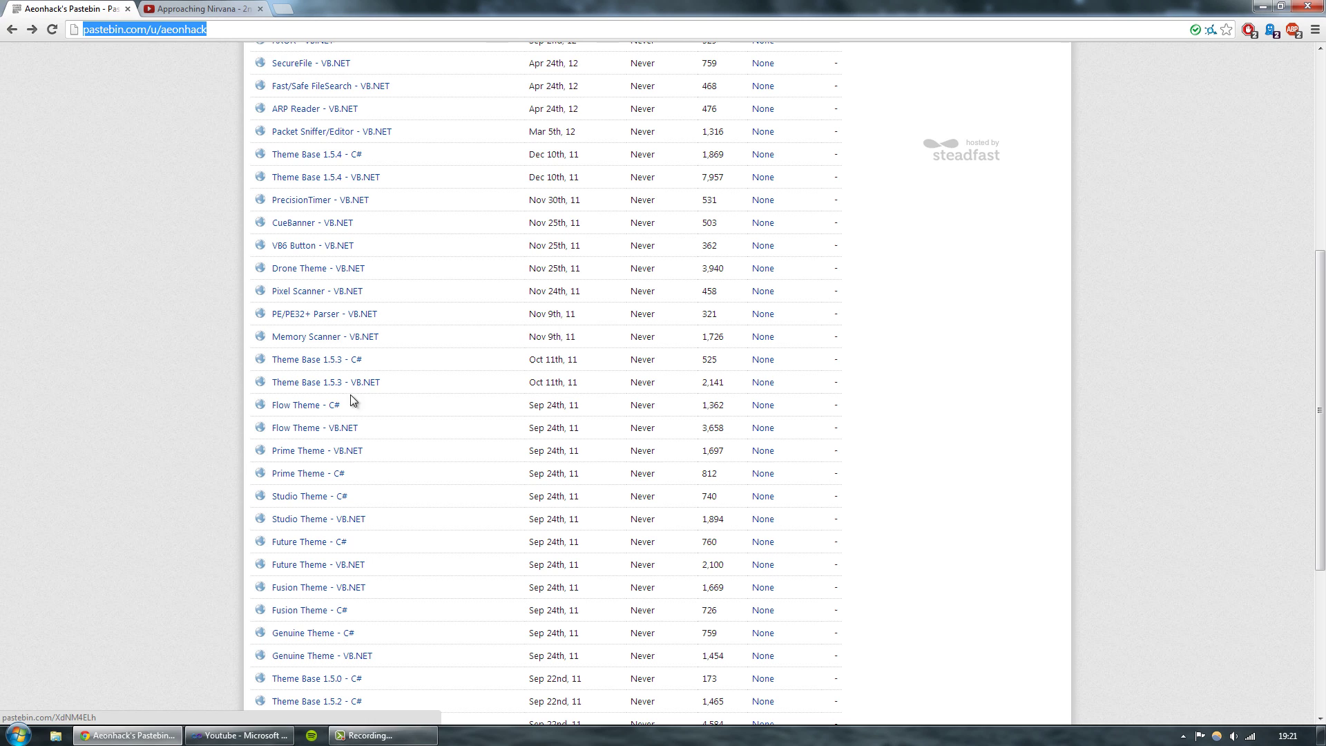
left_click(334, 405)
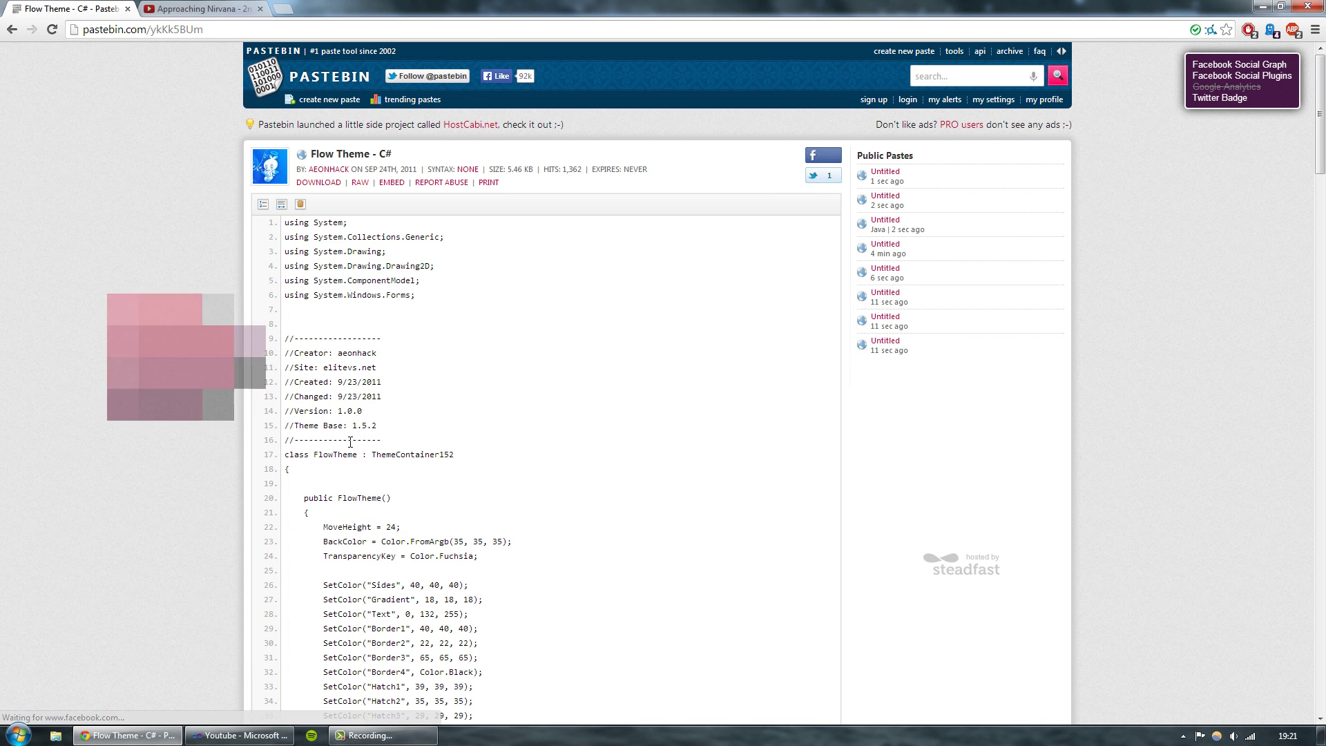
scroll(350, 442, "down", 1)
mouse_move(386, 357)
left_mouse_down()
mouse_move(409, 355)
mouse_move(292, 355)
left_mouse_up()
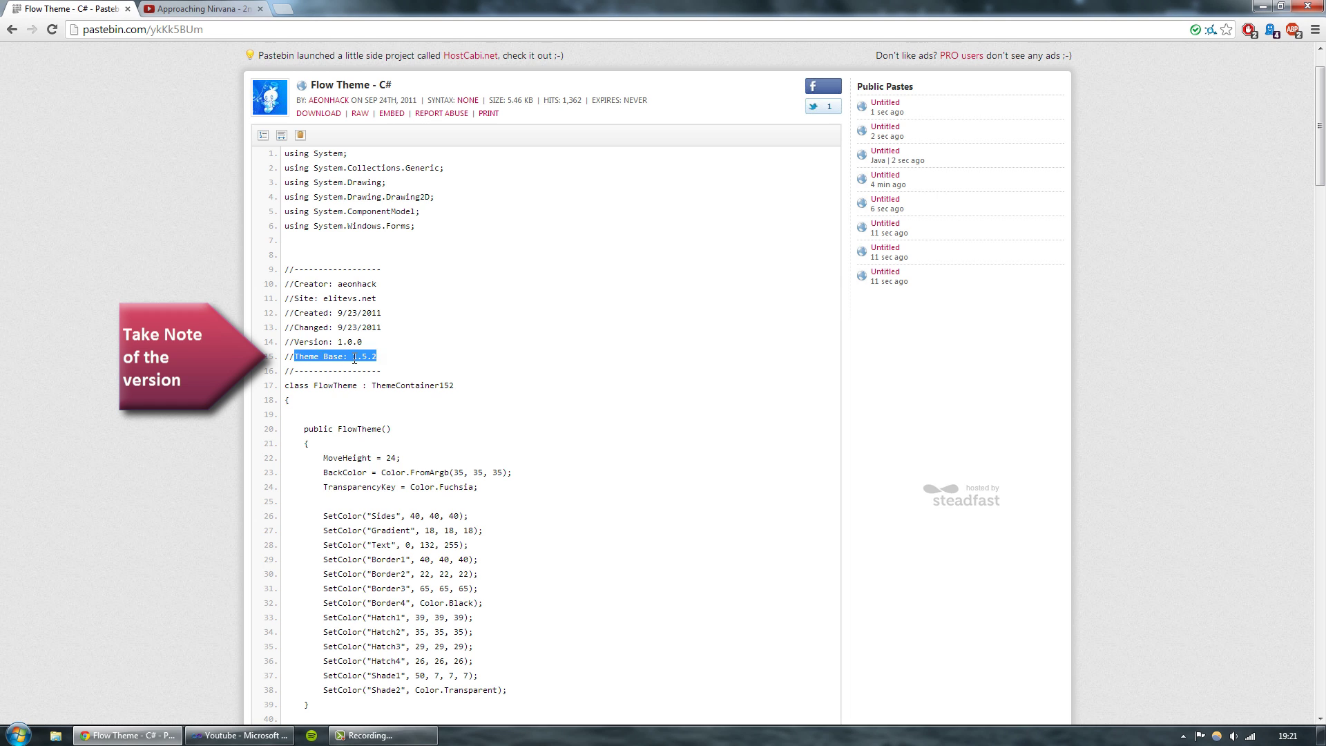
triple_click(295, 355)
left_click(164, 226)
left_click(11, 29)
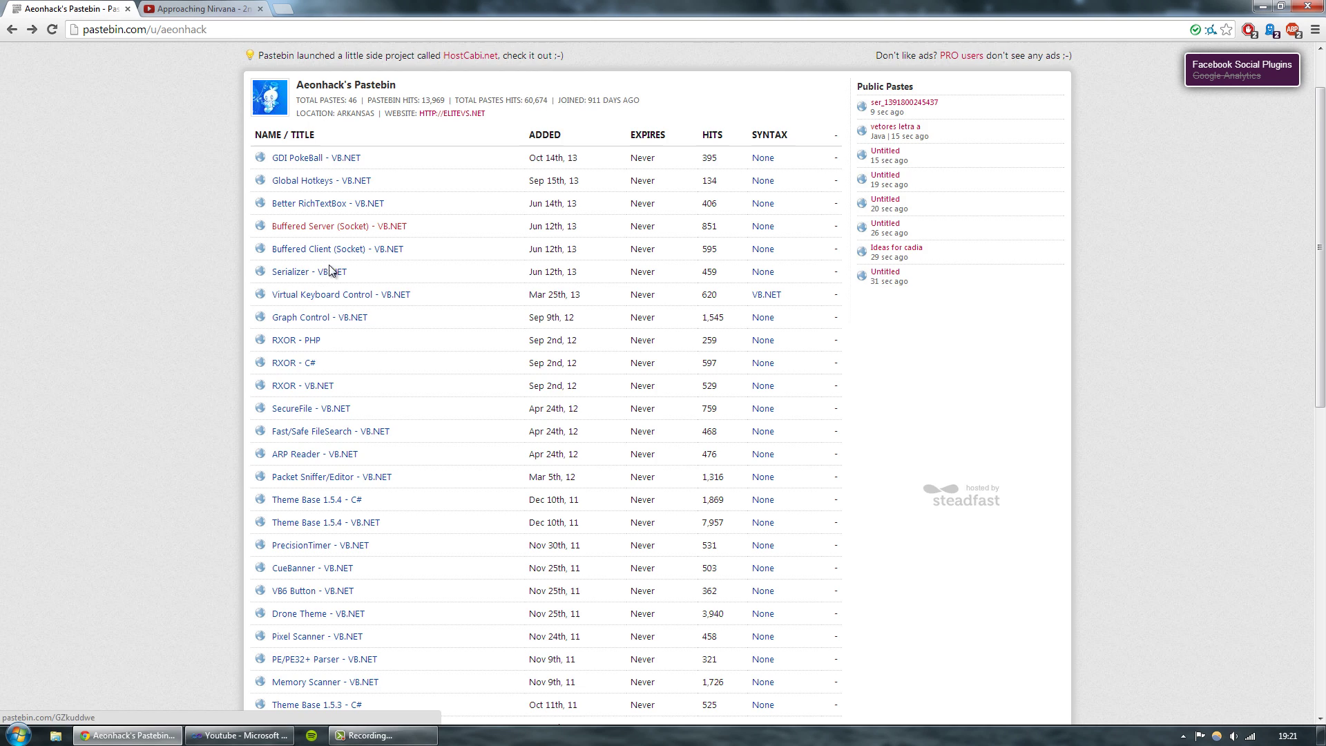
scroll(335, 349, "down", 2)
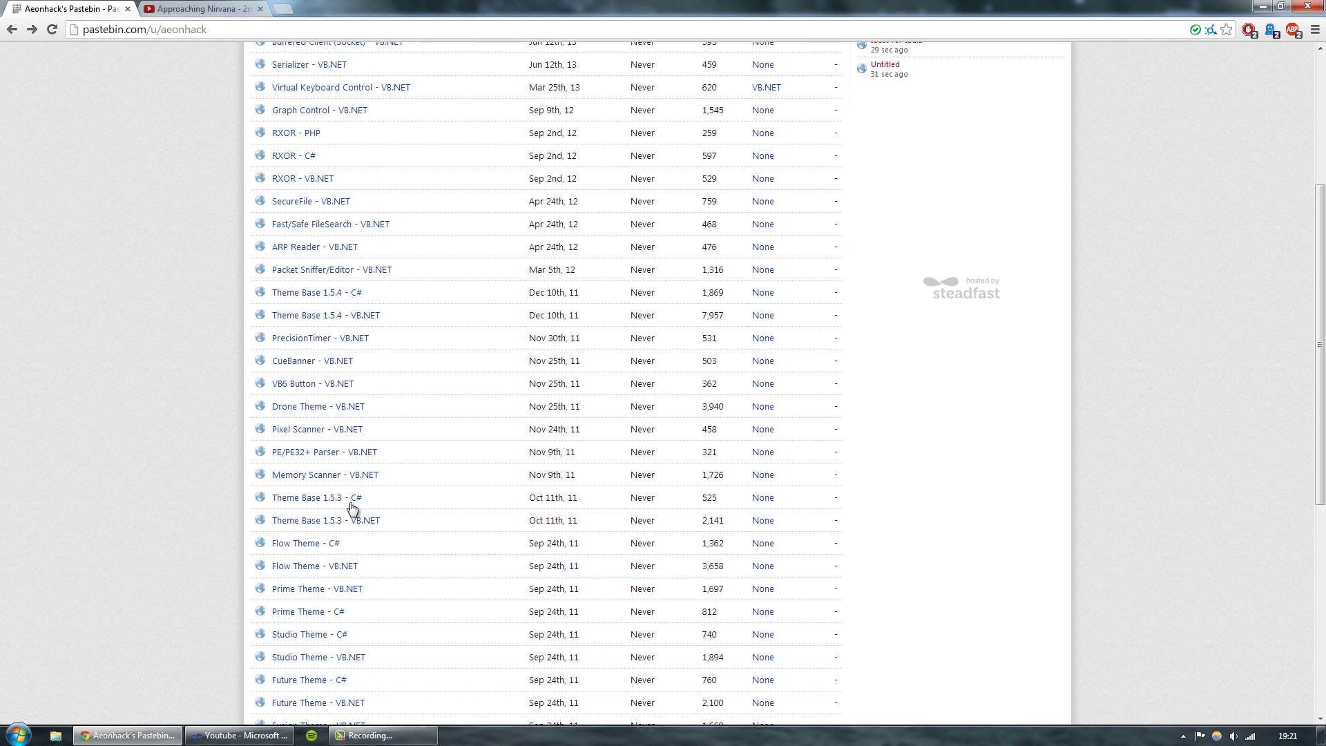
scroll(352, 504, "down", 2)
scroll(350, 503, "down", 2)
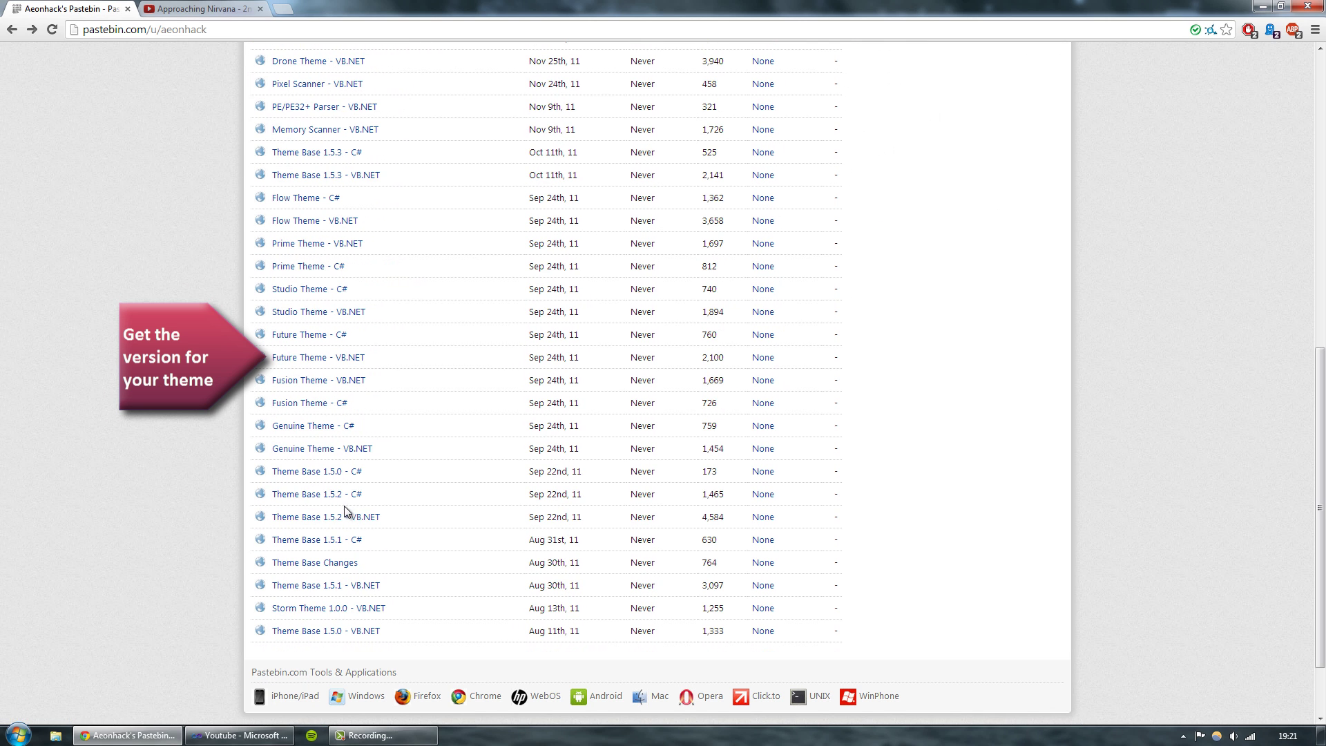
Copy all raw code from the Theme Base 1.5.2 C# paste and return to Visual Studio.
left_click(347, 497)
scroll(368, 465, "down", 3)
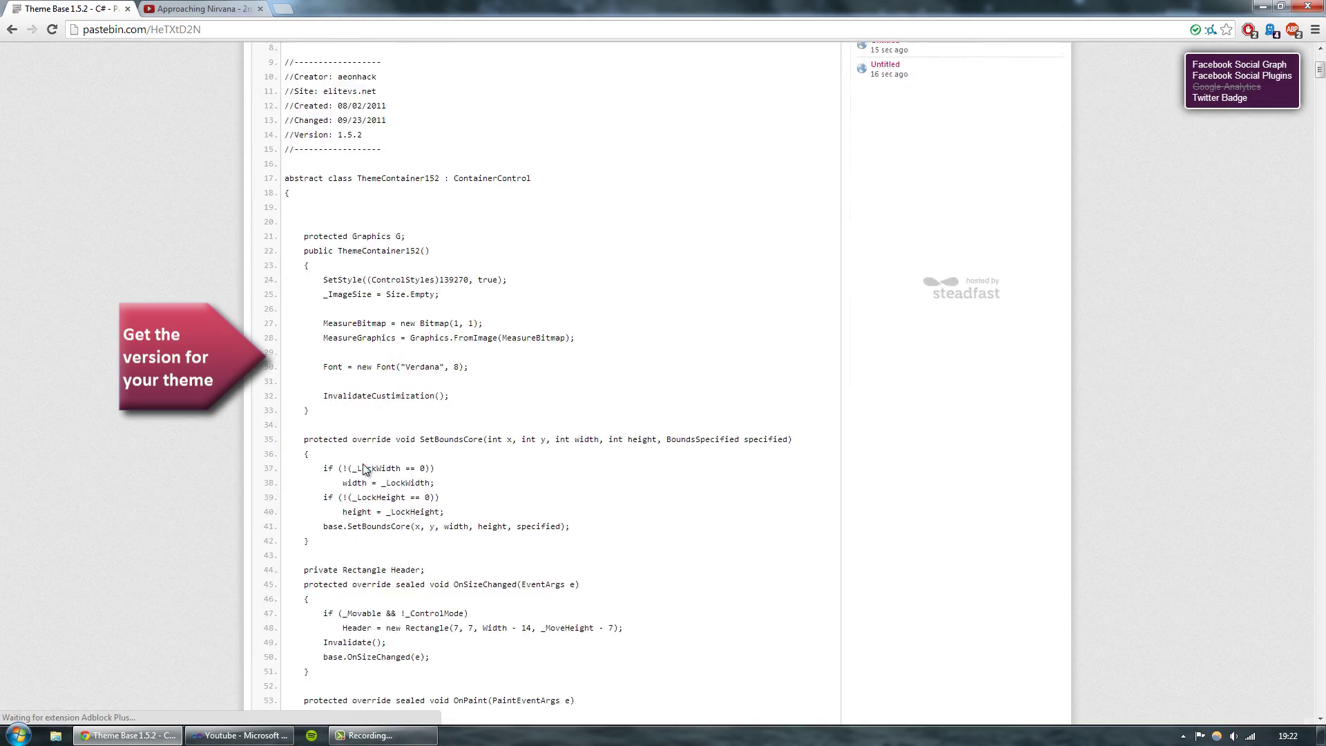
scroll(311, 468, "down", 5)
scroll(164, 474, "down", 5)
scroll(171, 461, "down", 10)
scroll(179, 450, "down", 10)
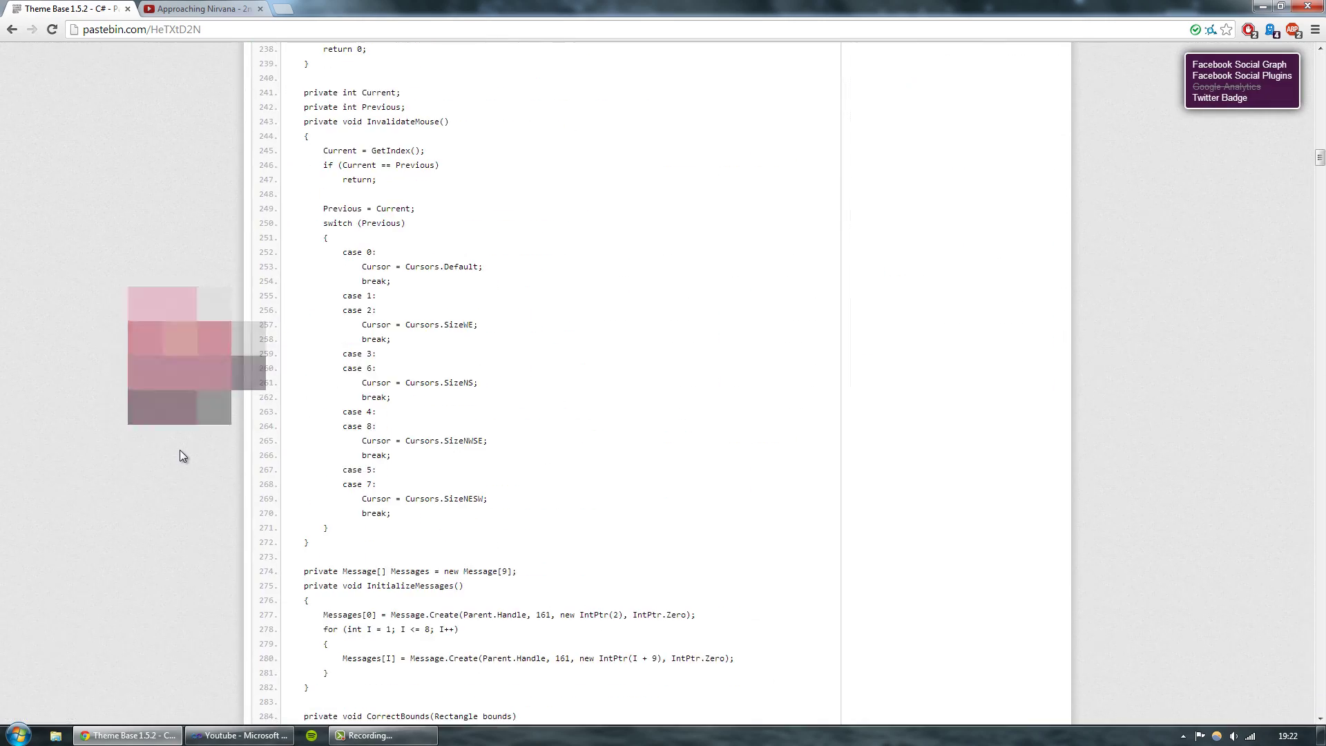
scroll(179, 449, "down", 10)
scroll(180, 450, "down", 10)
scroll(179, 449, "down", 1)
key("End")
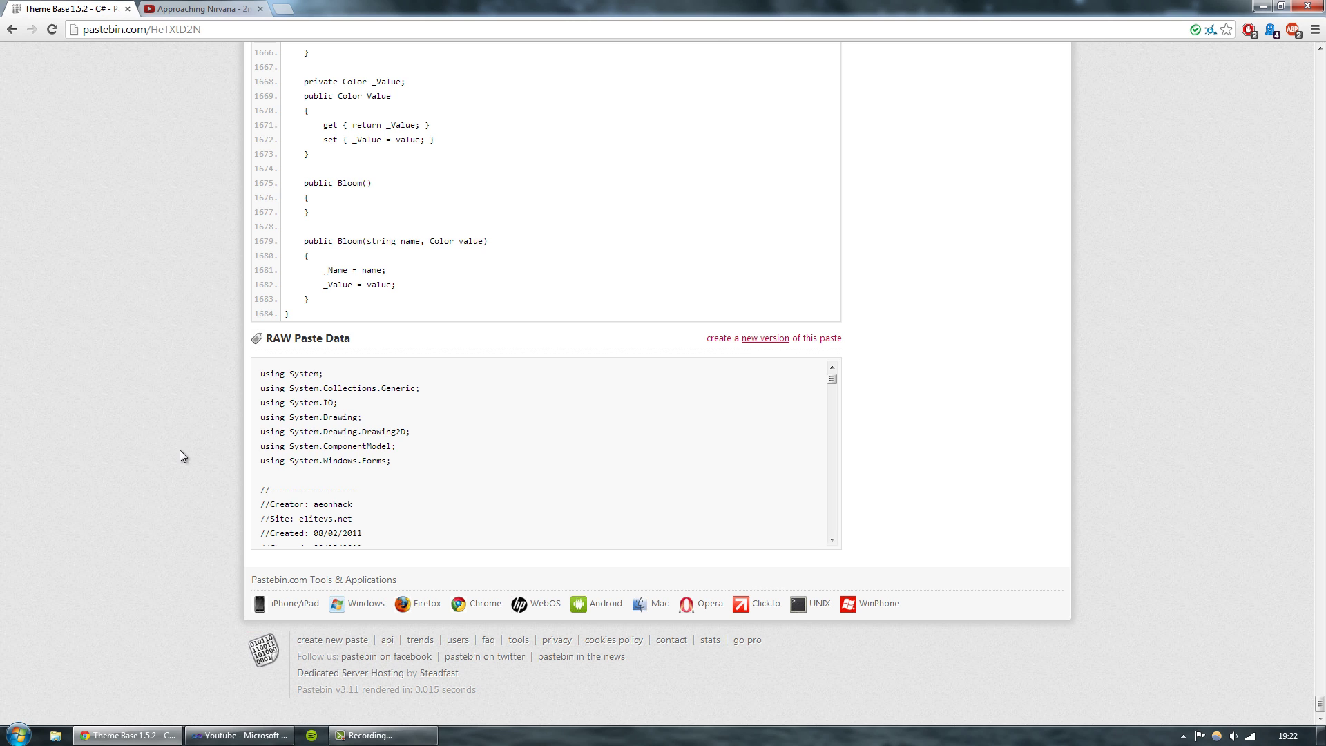
left_click(331, 447)
key("ctrl+a")
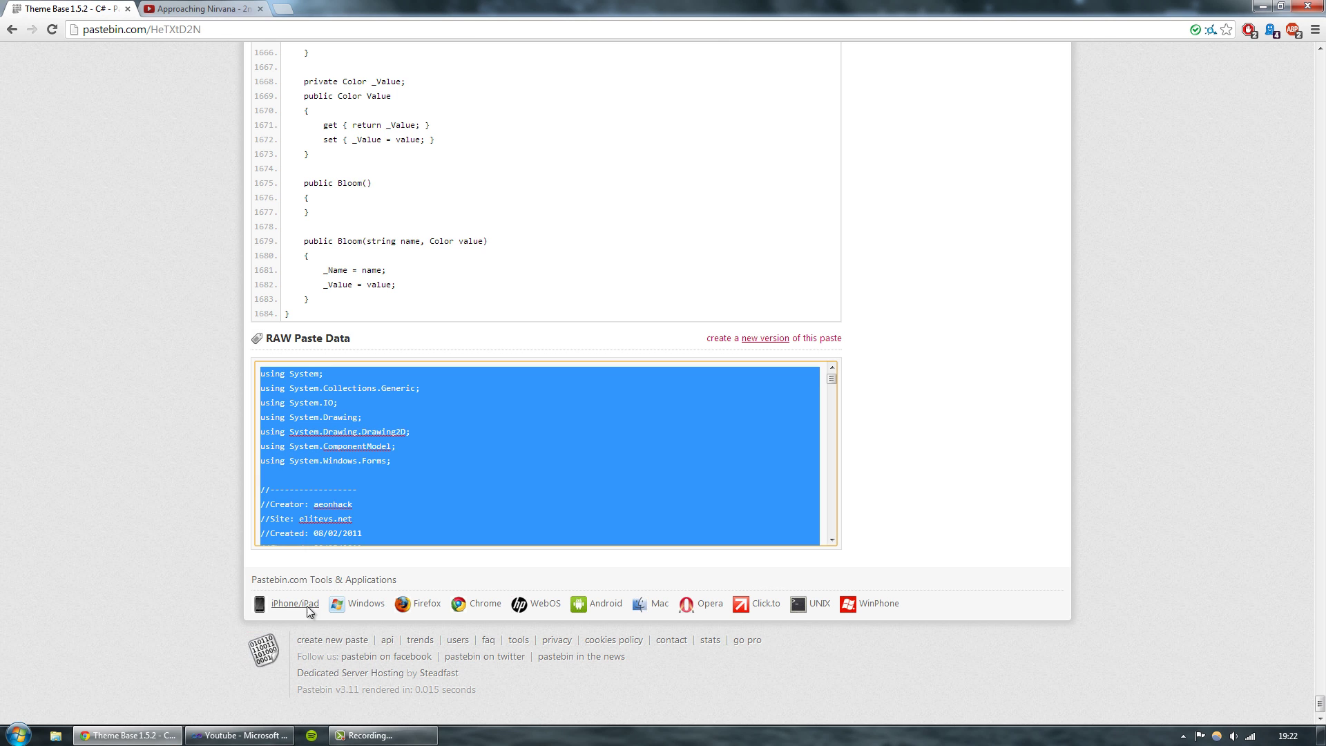
left_click(238, 735)
Add a class named Themebase to the Youtube project from Solution Explorer.
left_click(1319, 103)
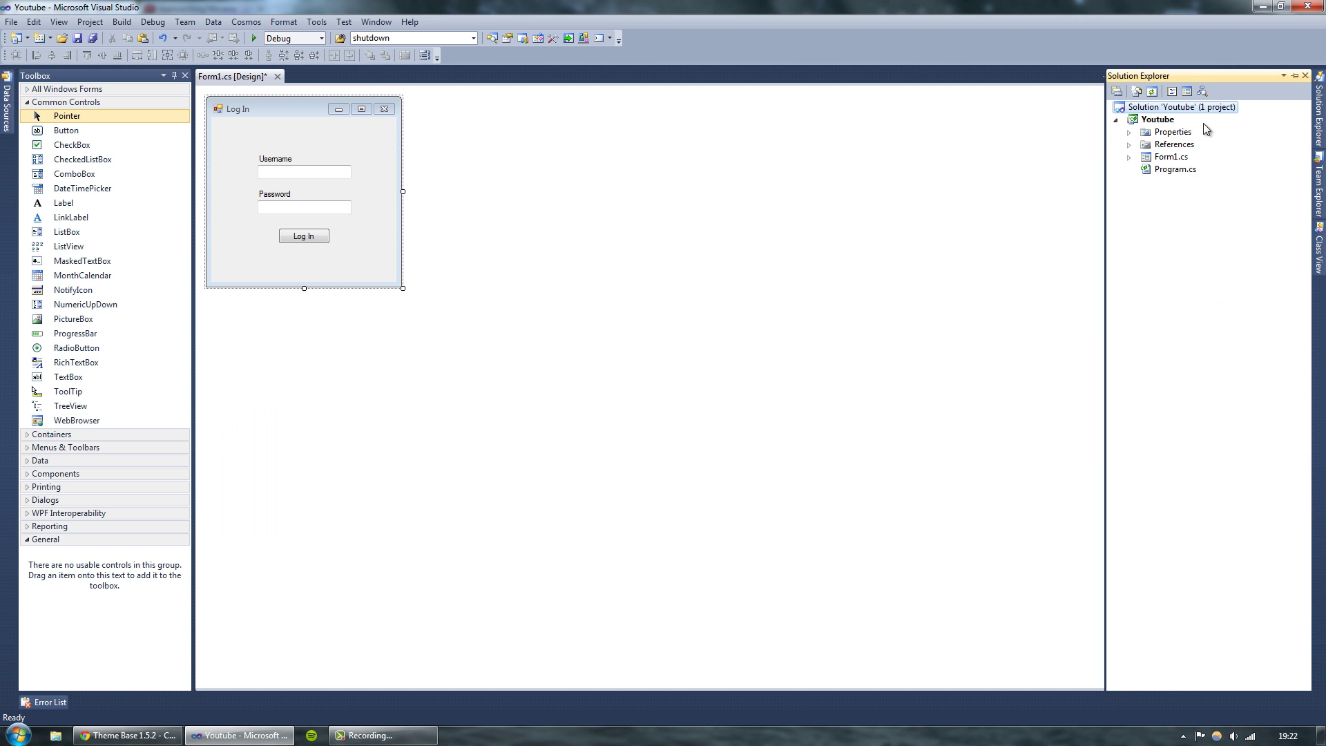
right_click(1152, 123)
mouse_move(959, 191)
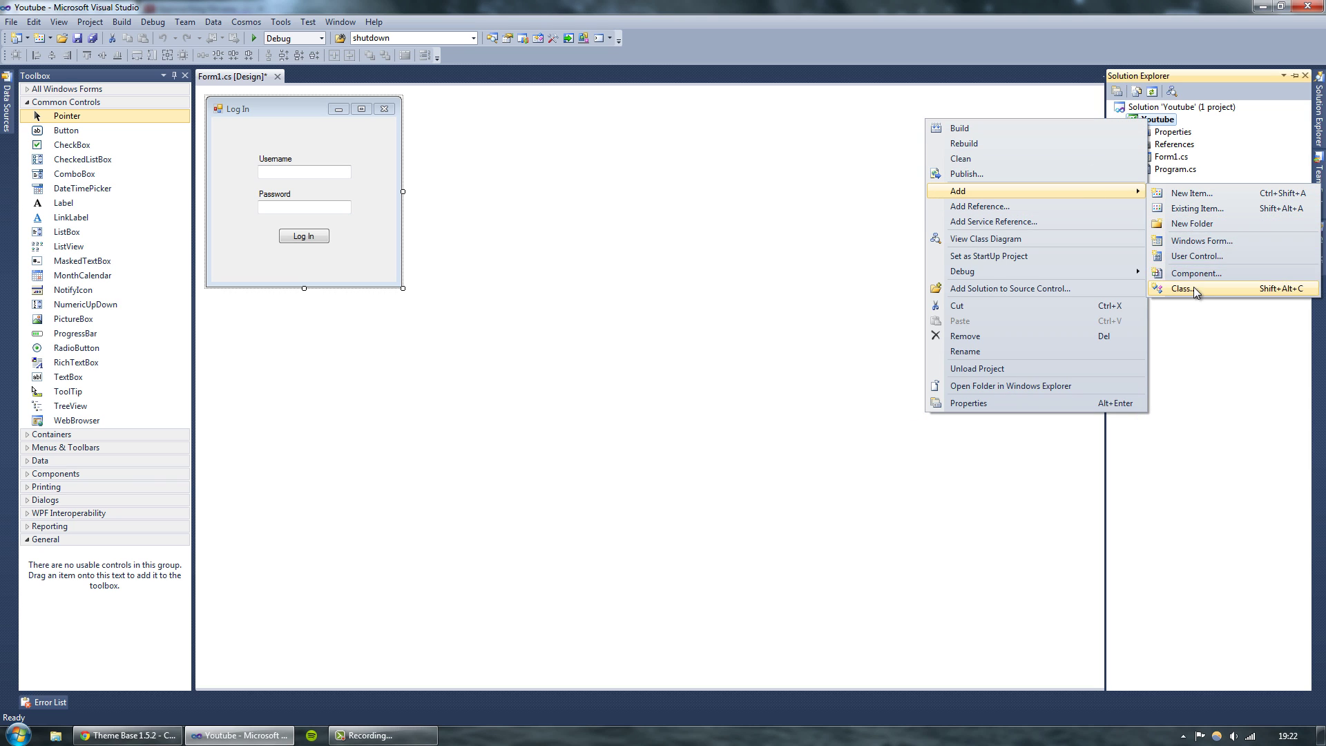
left_click(1191, 288)
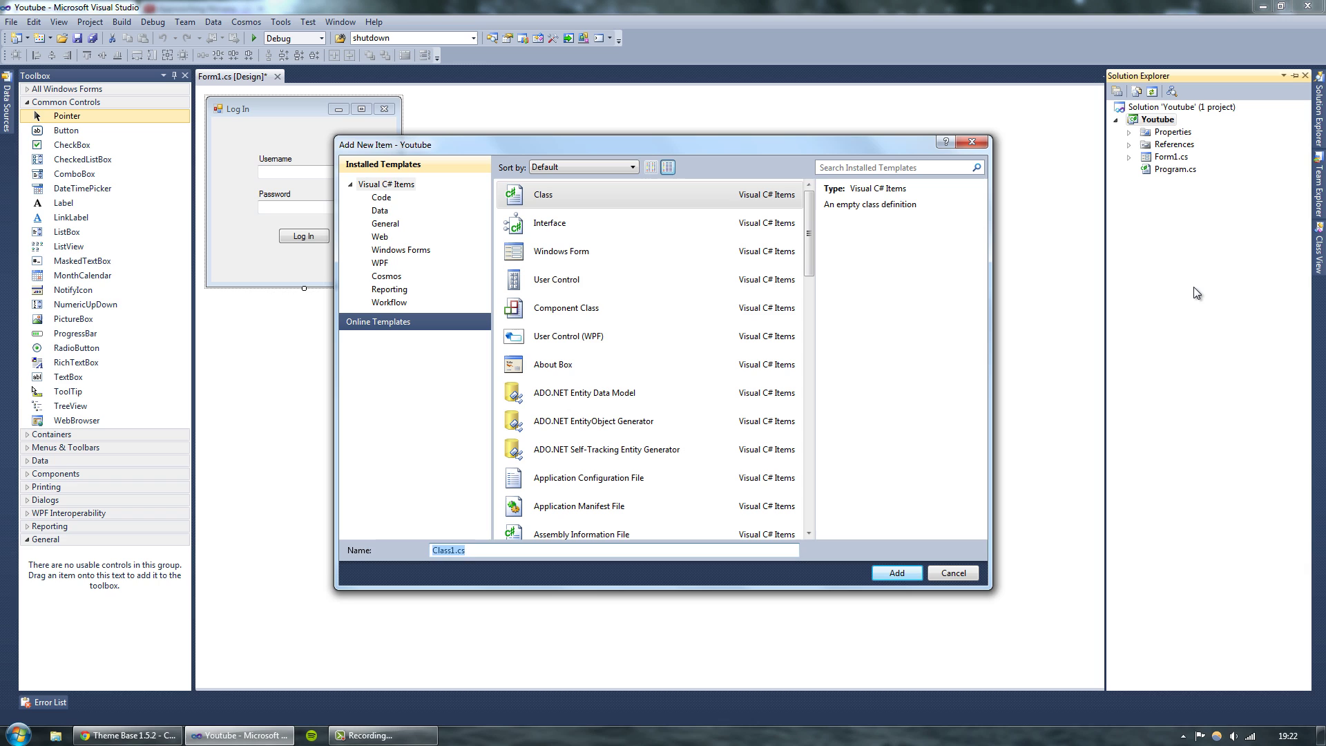
type("Themebase")
key("Return")
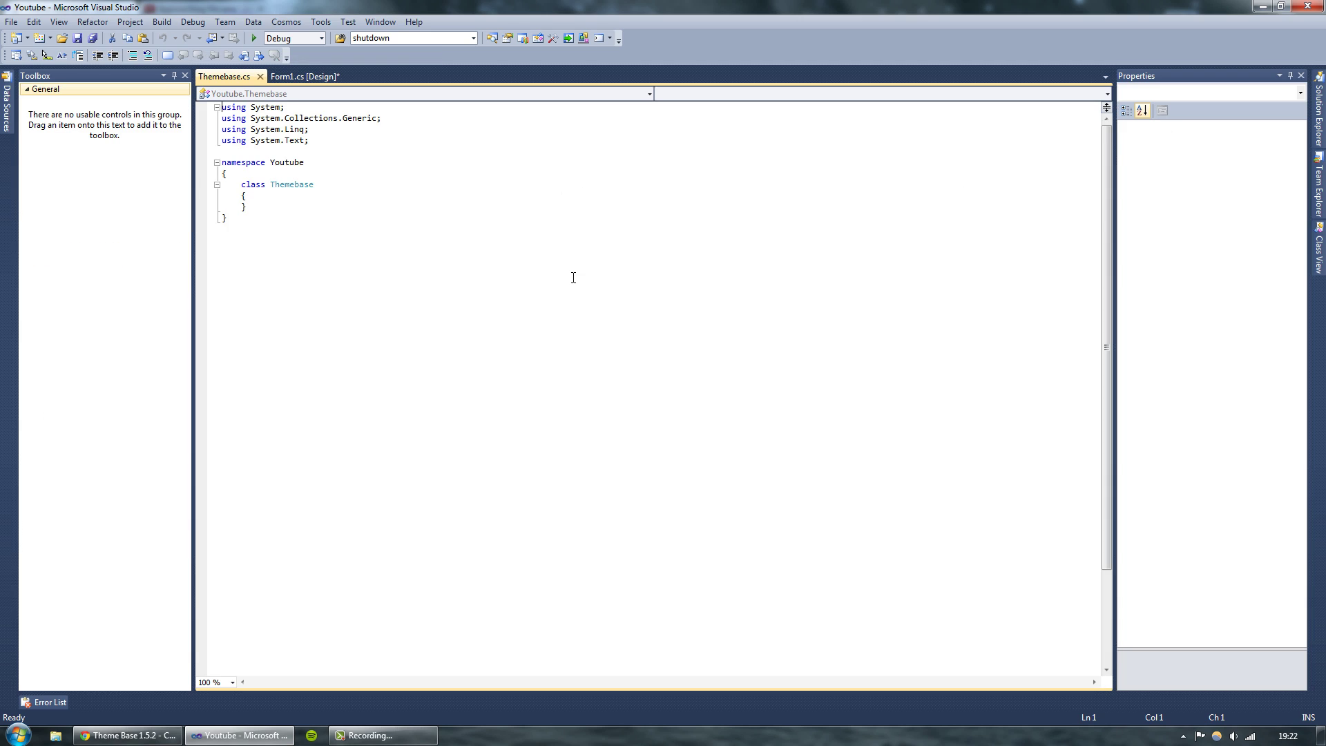
Replace Themebase.cs contents with the copied Theme Base code and test-run the project.
key("ctrl+a")
key("ctrl+v")
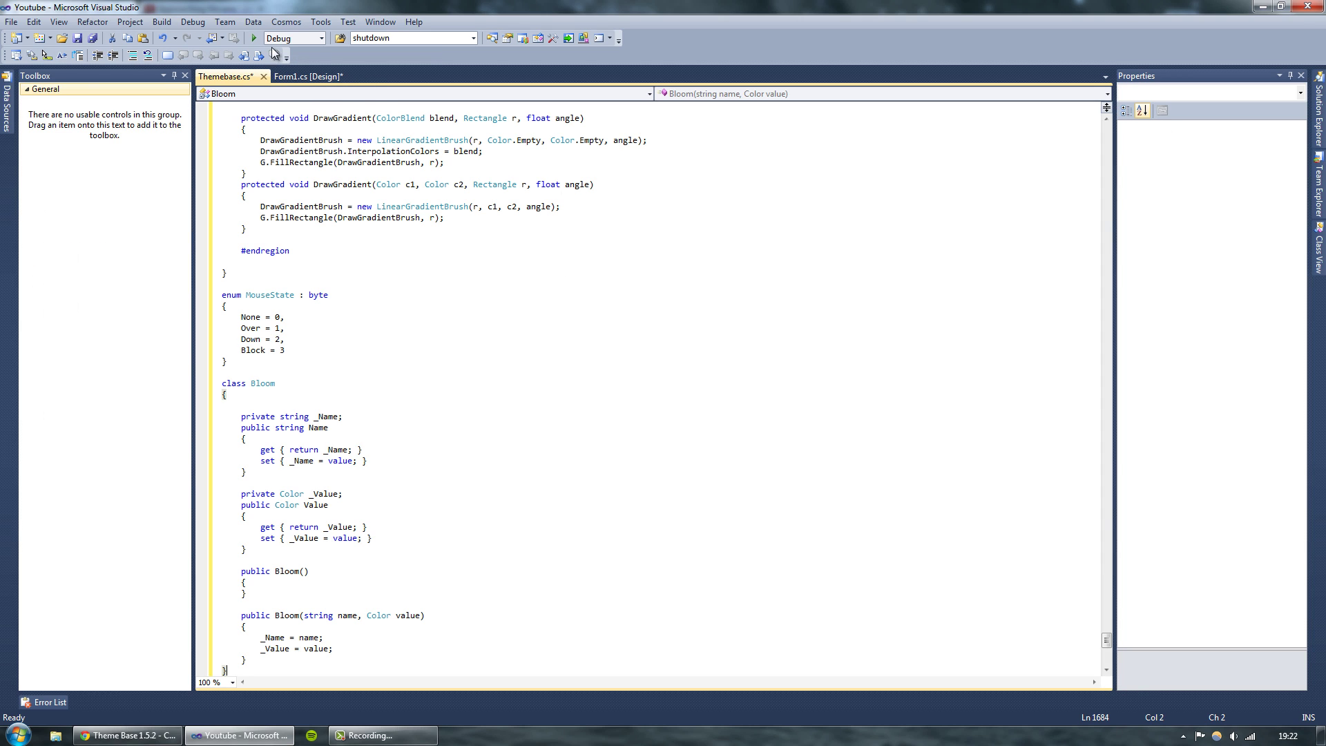
left_click(255, 39)
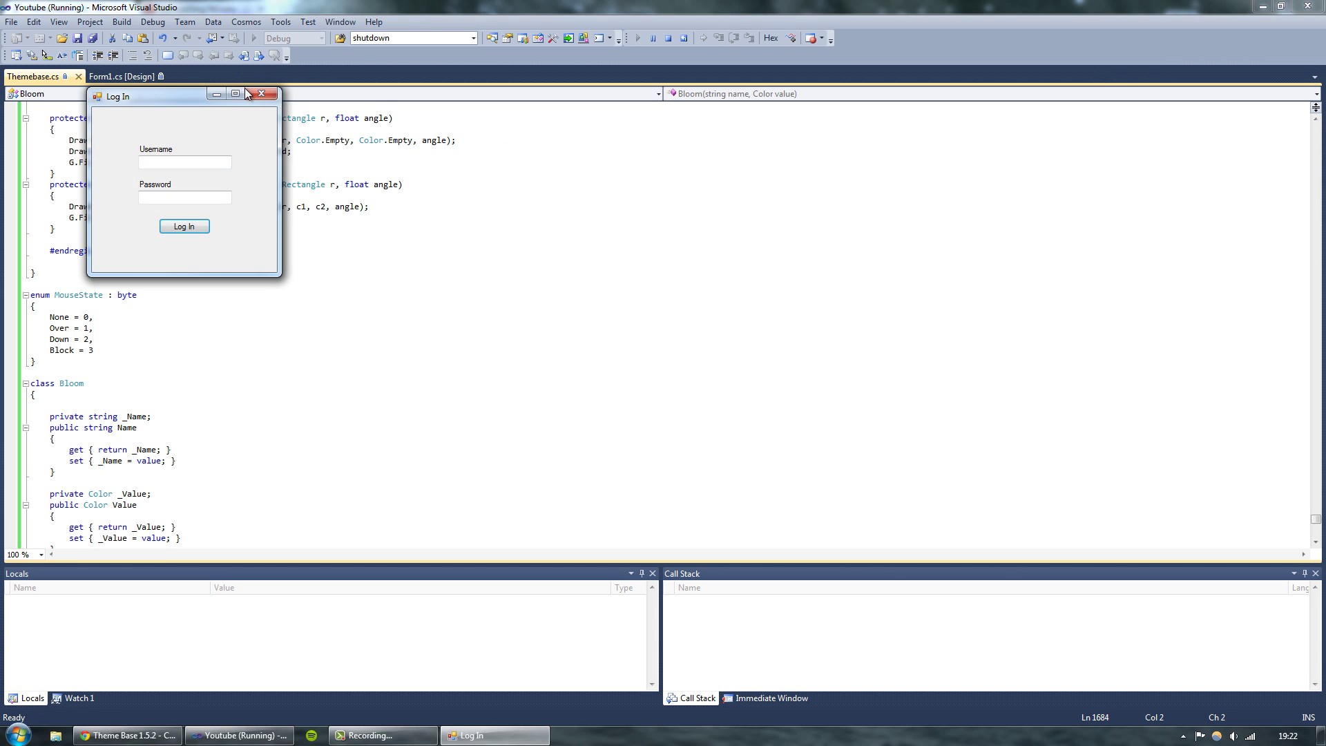
left_click(255, 95)
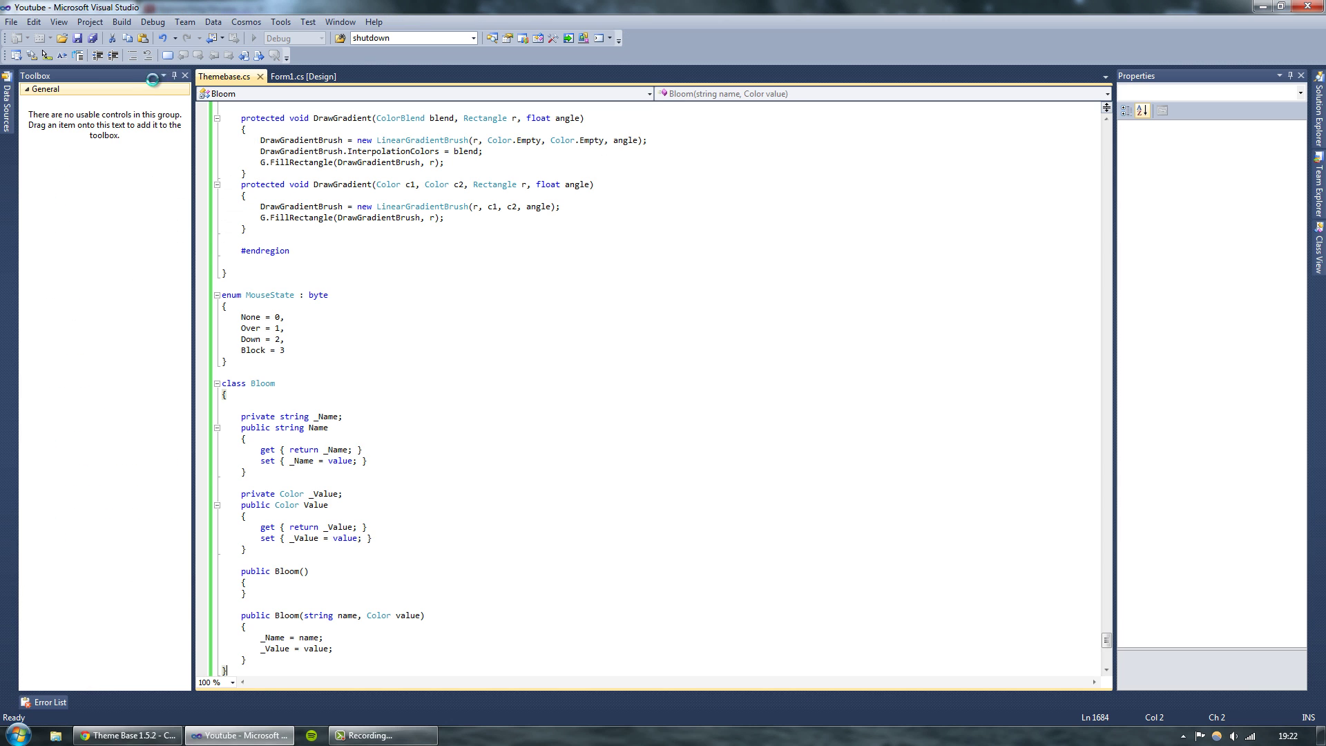
Open the Flow Theme C# paste on Pastebin and select all its raw code.
left_click(133, 735)
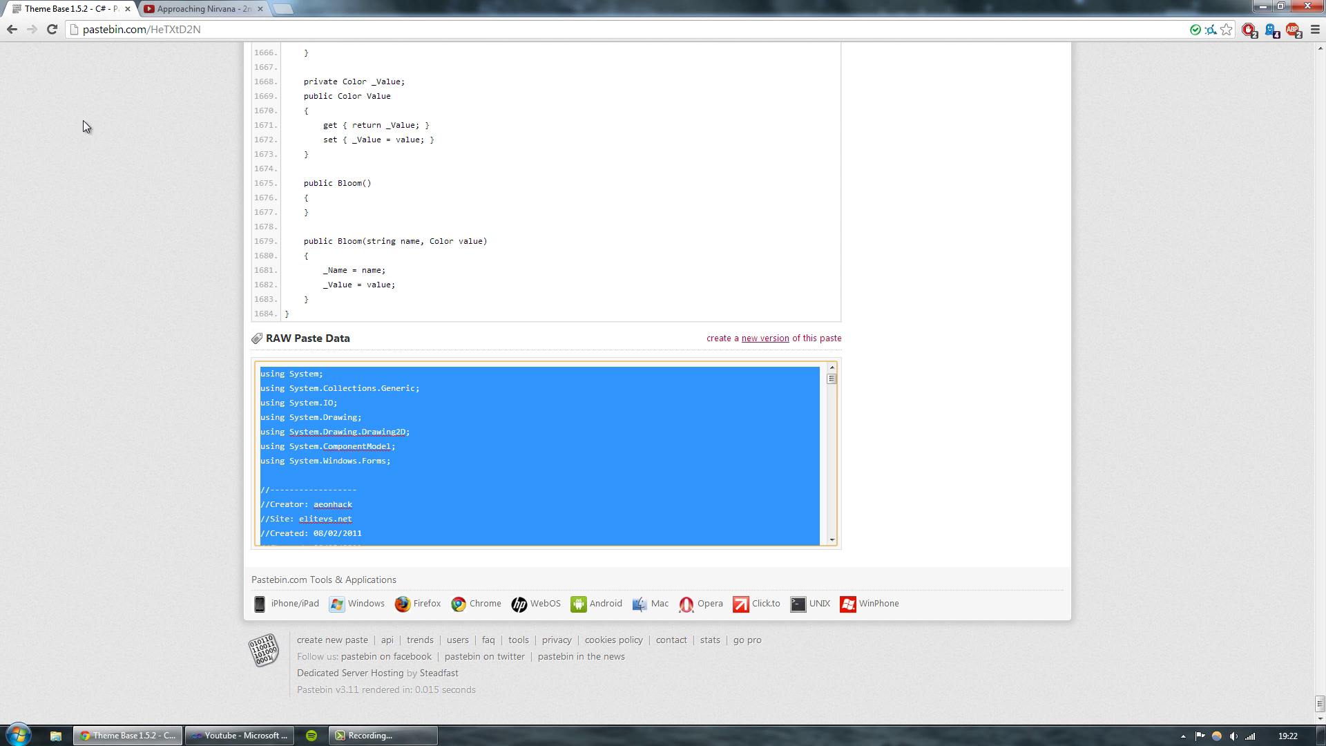
left_click(13, 31)
scroll(306, 344, "up", 1)
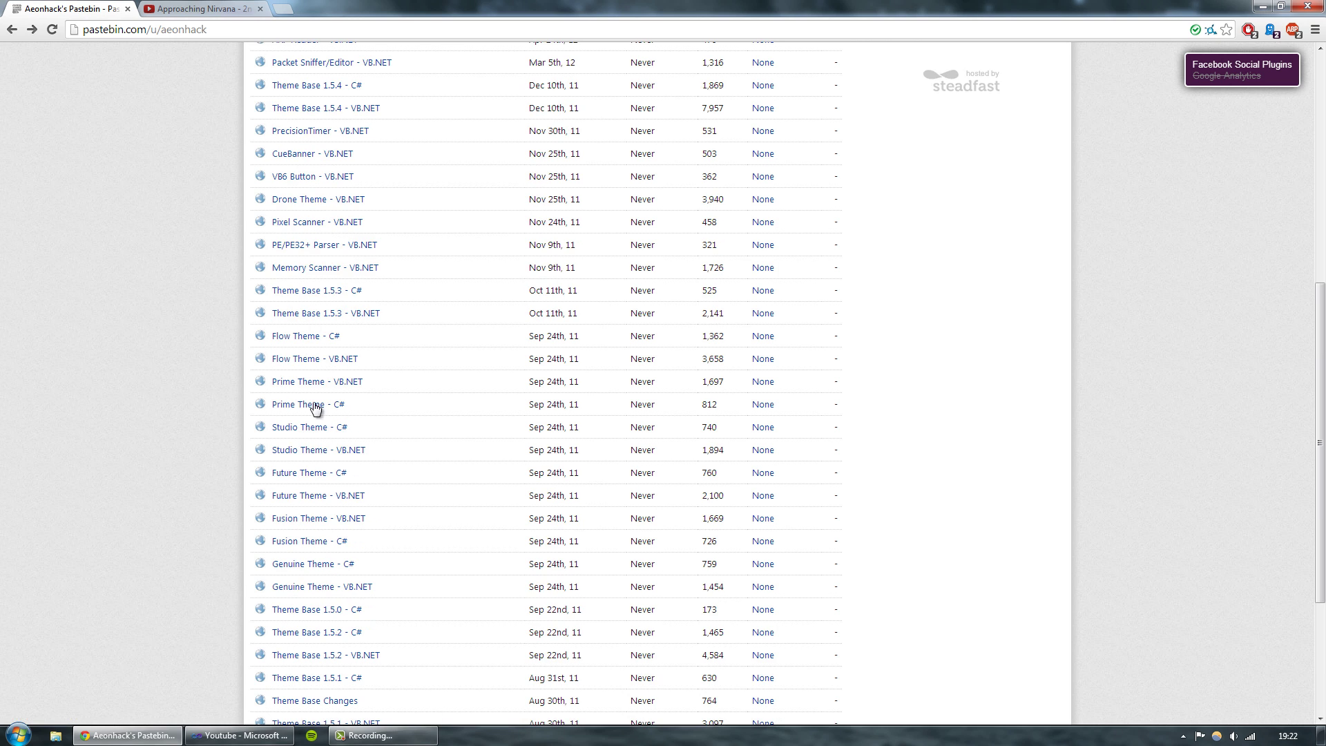
left_click(307, 340)
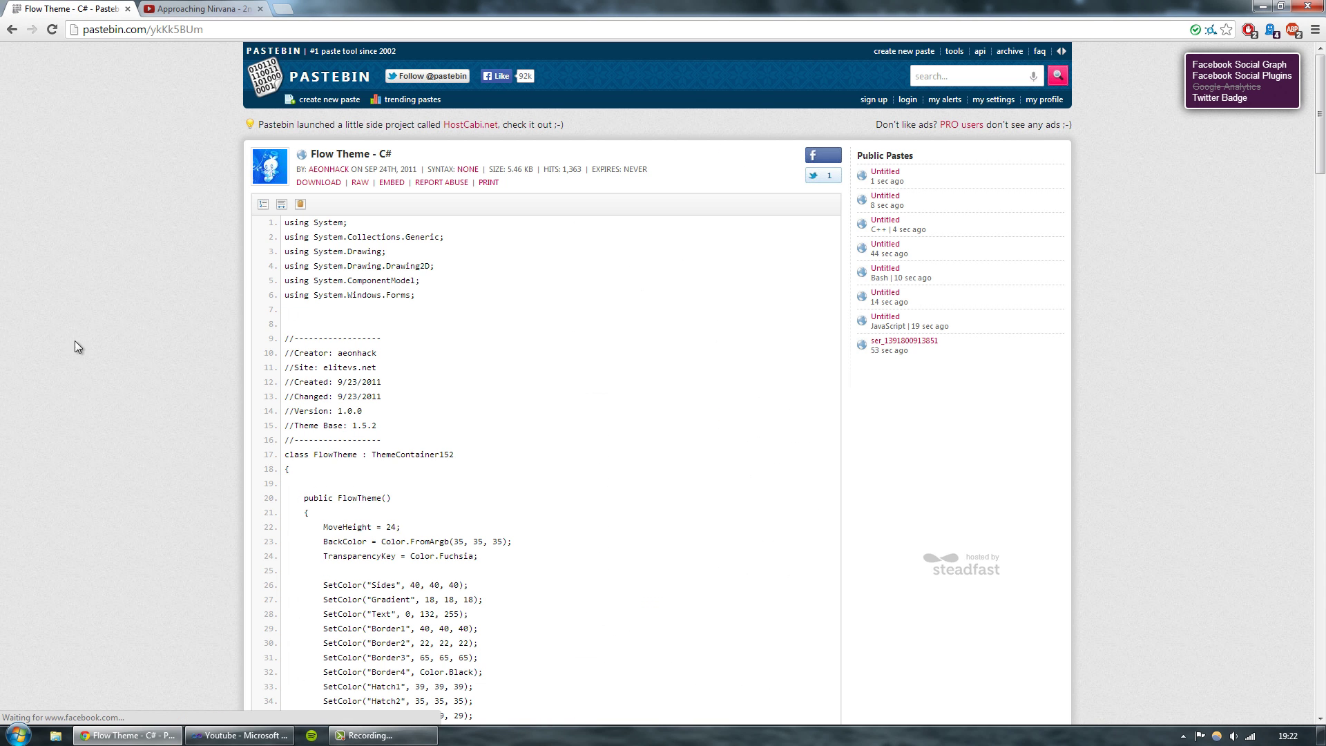
scroll(61, 346, "down", 15)
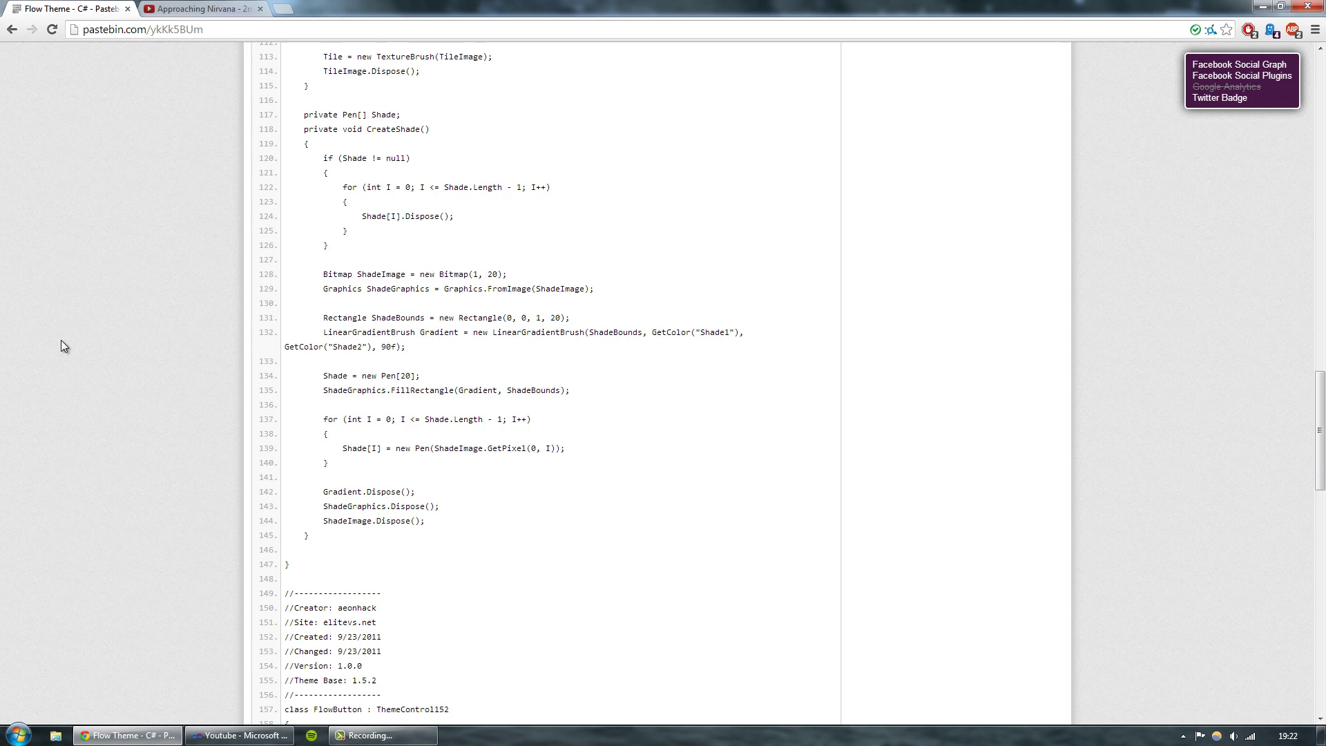
scroll(61, 346, "down", 15)
left_click(239, 735)
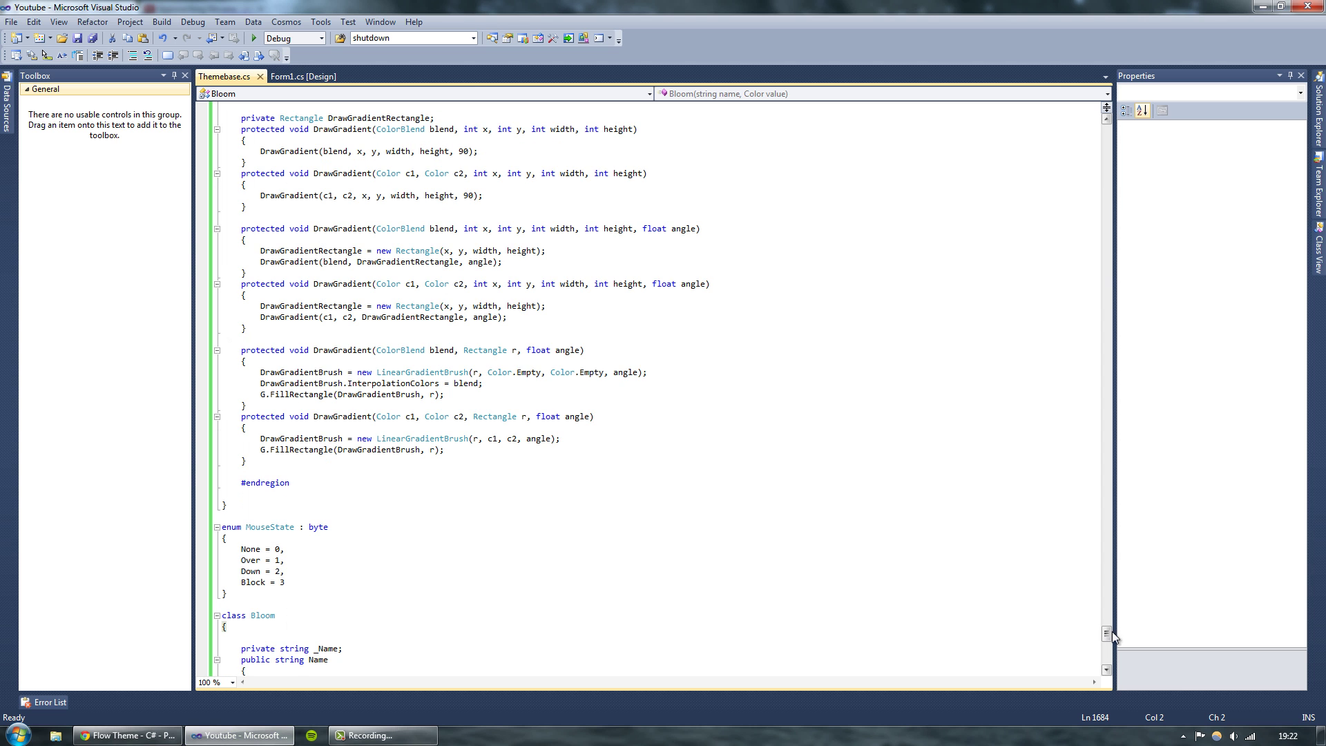
scroll(1092, 626, "up", 6)
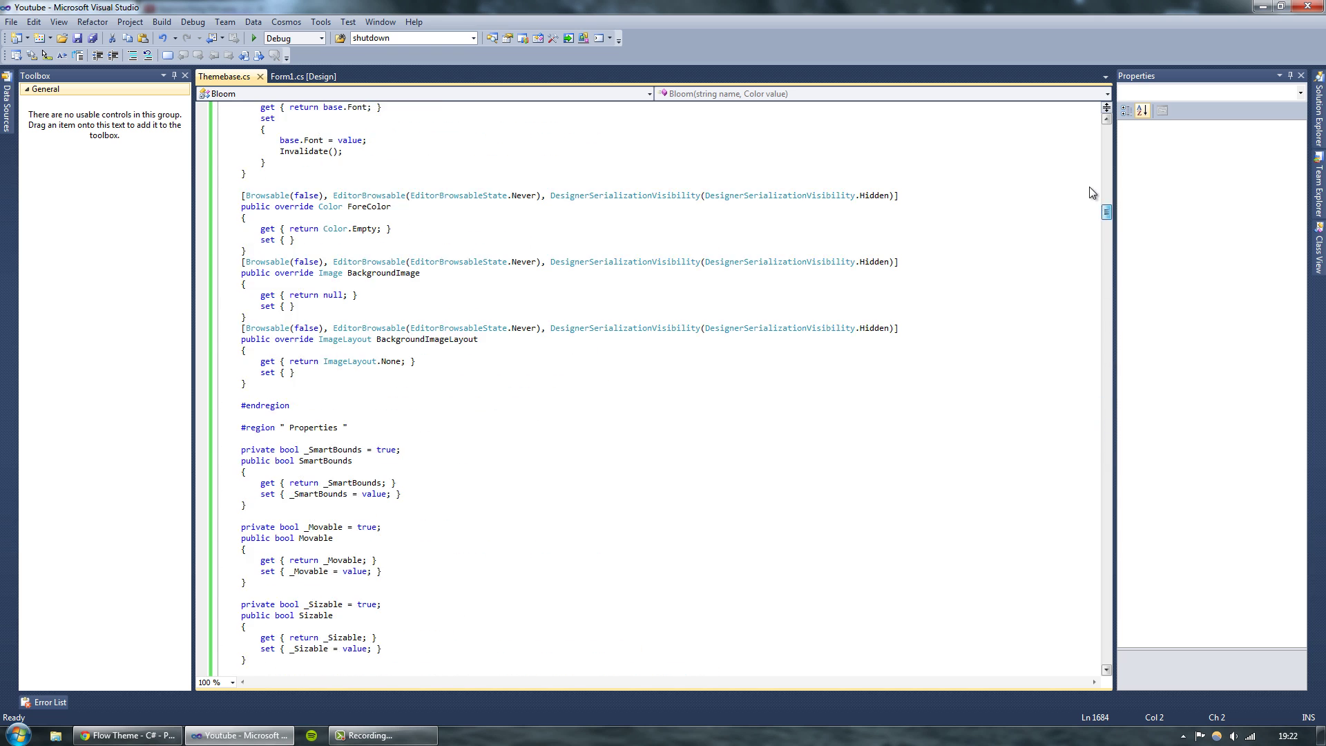
left_click_drag(1106, 418, 1084, 135)
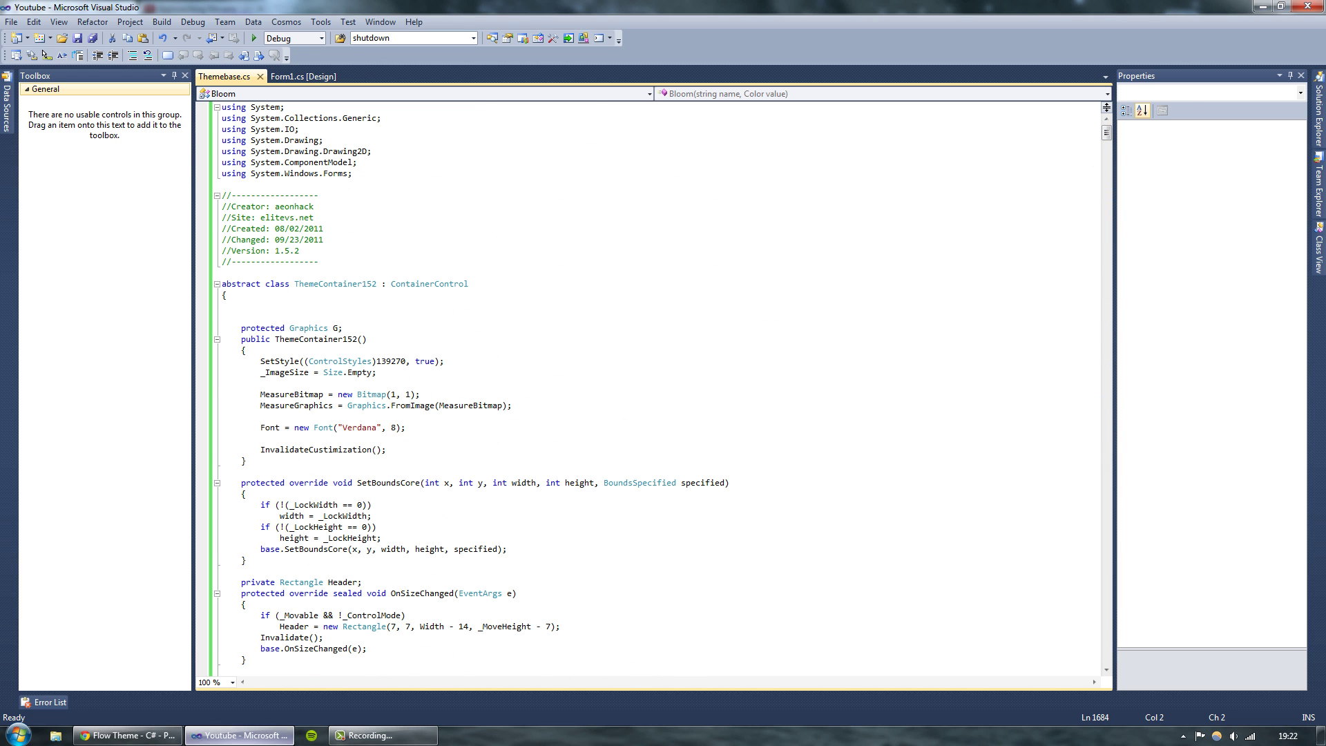
left_click(130, 735)
left_click(409, 387)
key("ctrl+a")
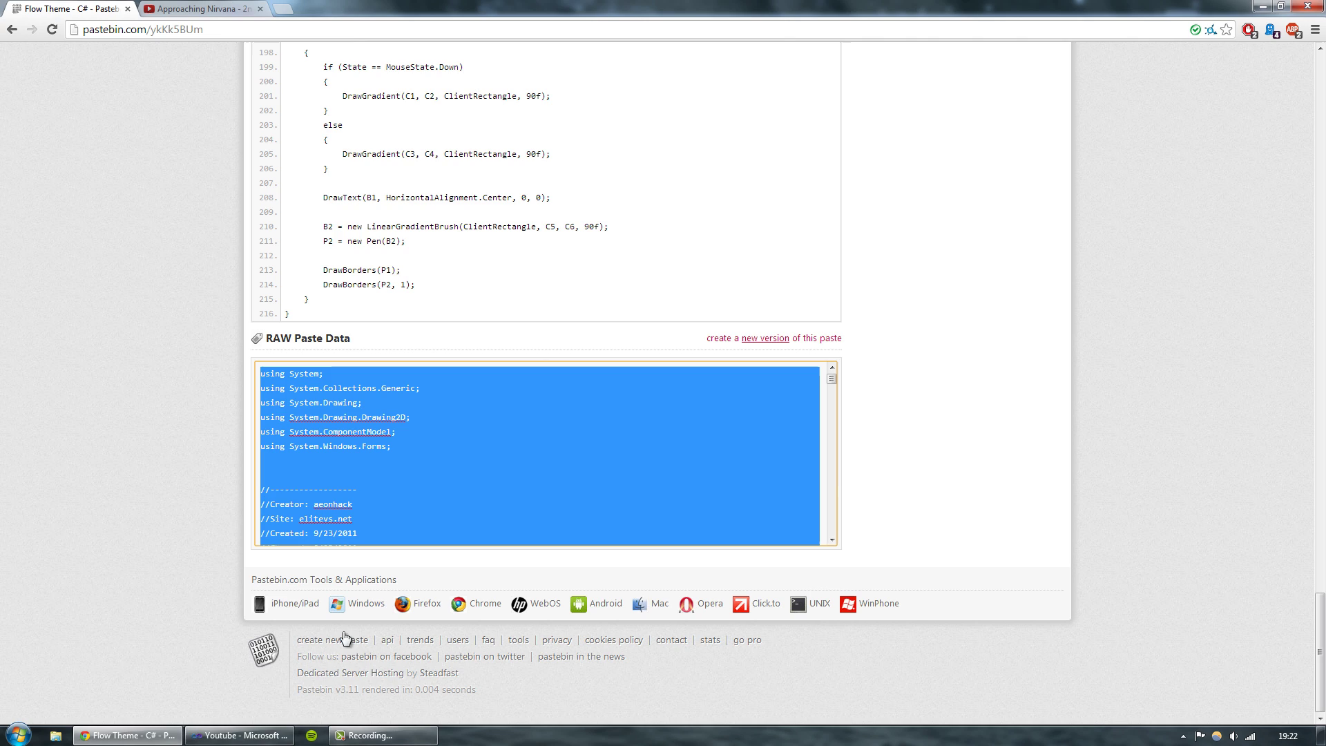
Choose Add Class from Visual Studio's Project menu.
left_click(240, 735)
left_click(93, 21)
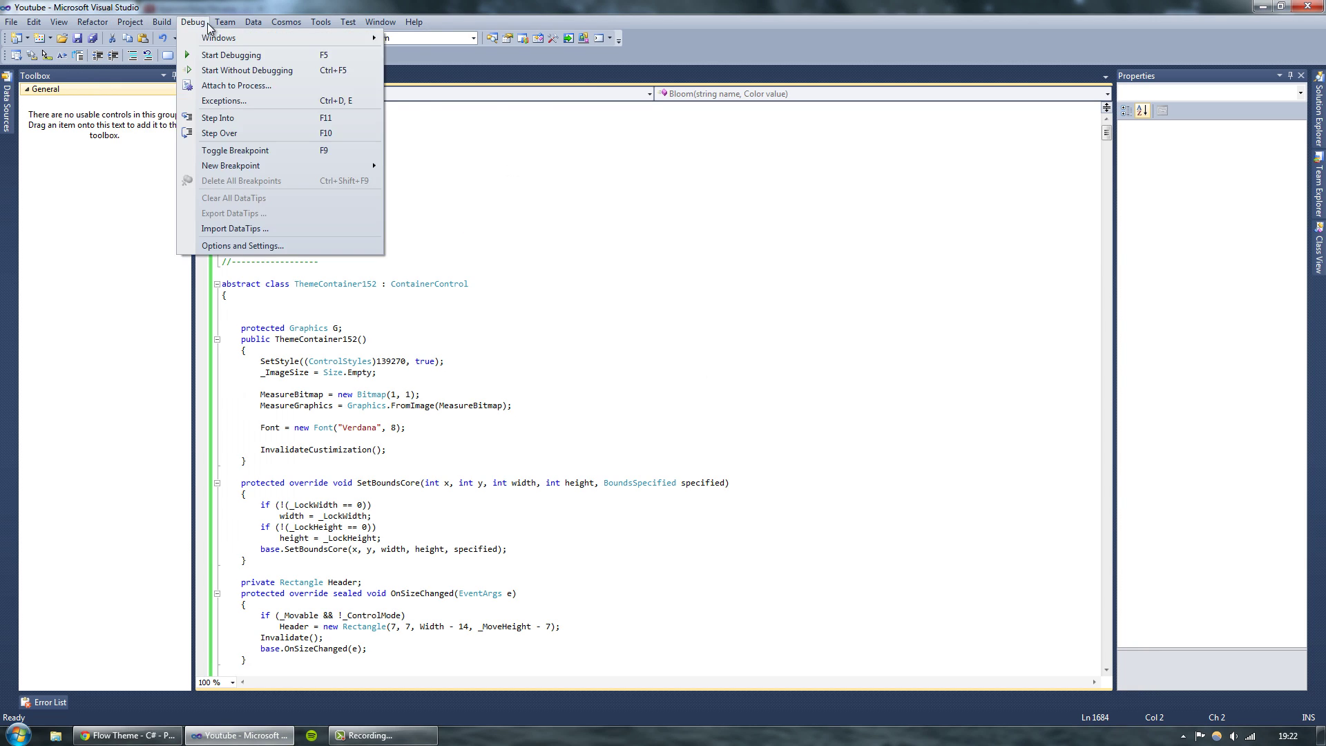
mouse_move(129, 22)
left_click(155, 81)
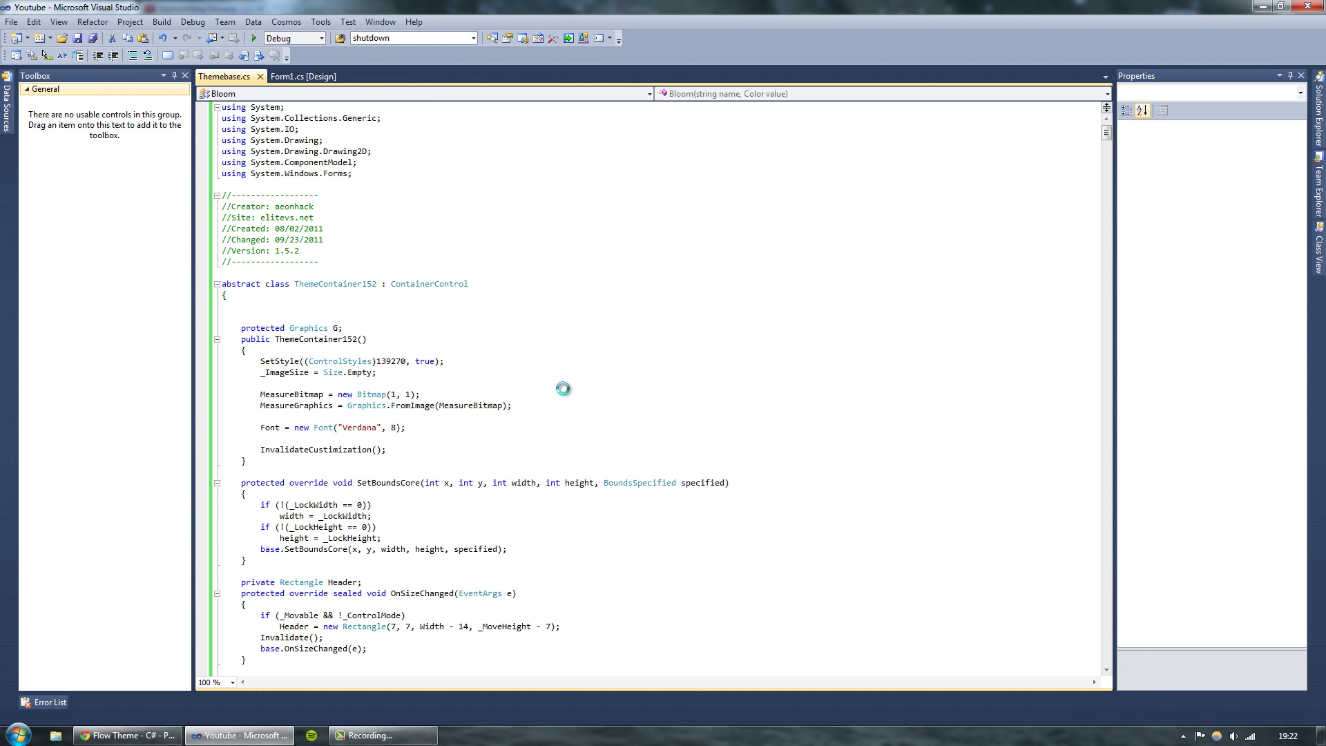
Create a Theme class and fill it with the copied Flow Theme code.
left_click_drag(458, 557, 453, 557)
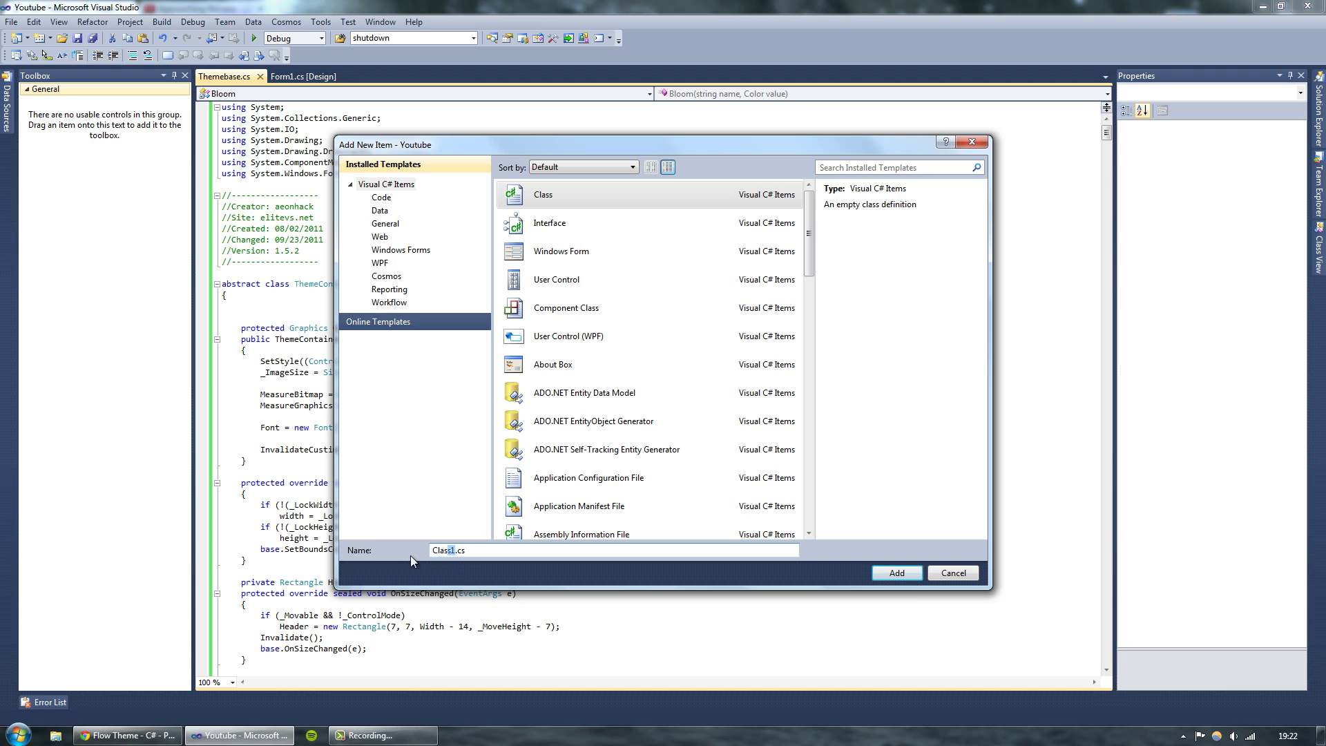
type("Theme")
key("Return")
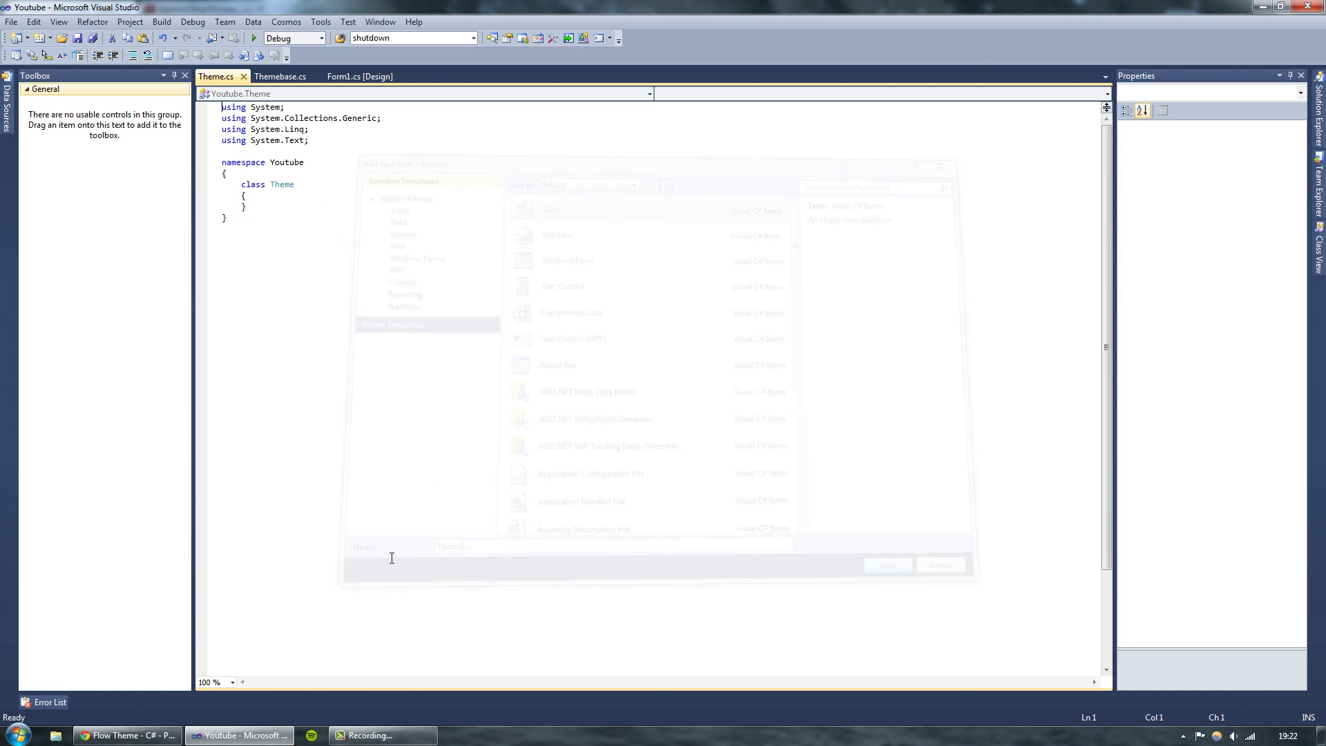
key("ctrl+a")
key("ctrl+v")
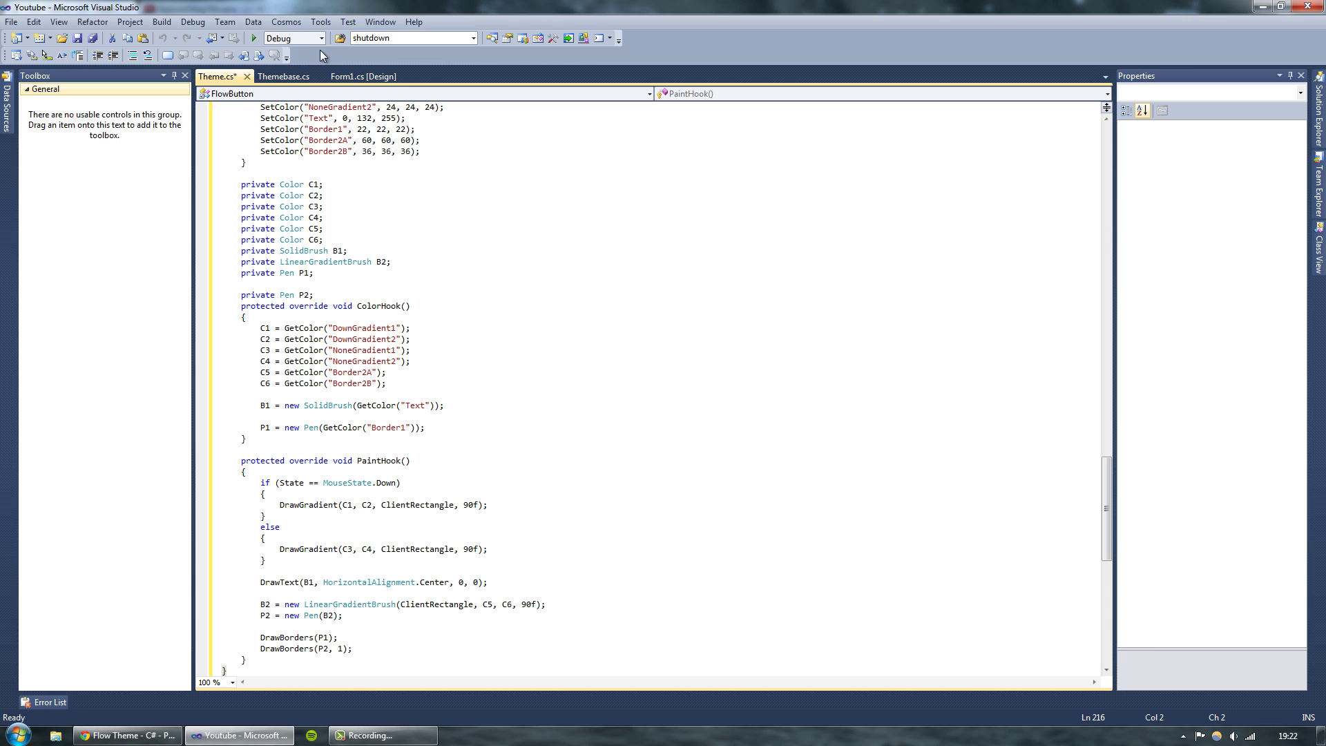
Build and run the project, close the window, and open Form1's design view.
left_click(256, 39)
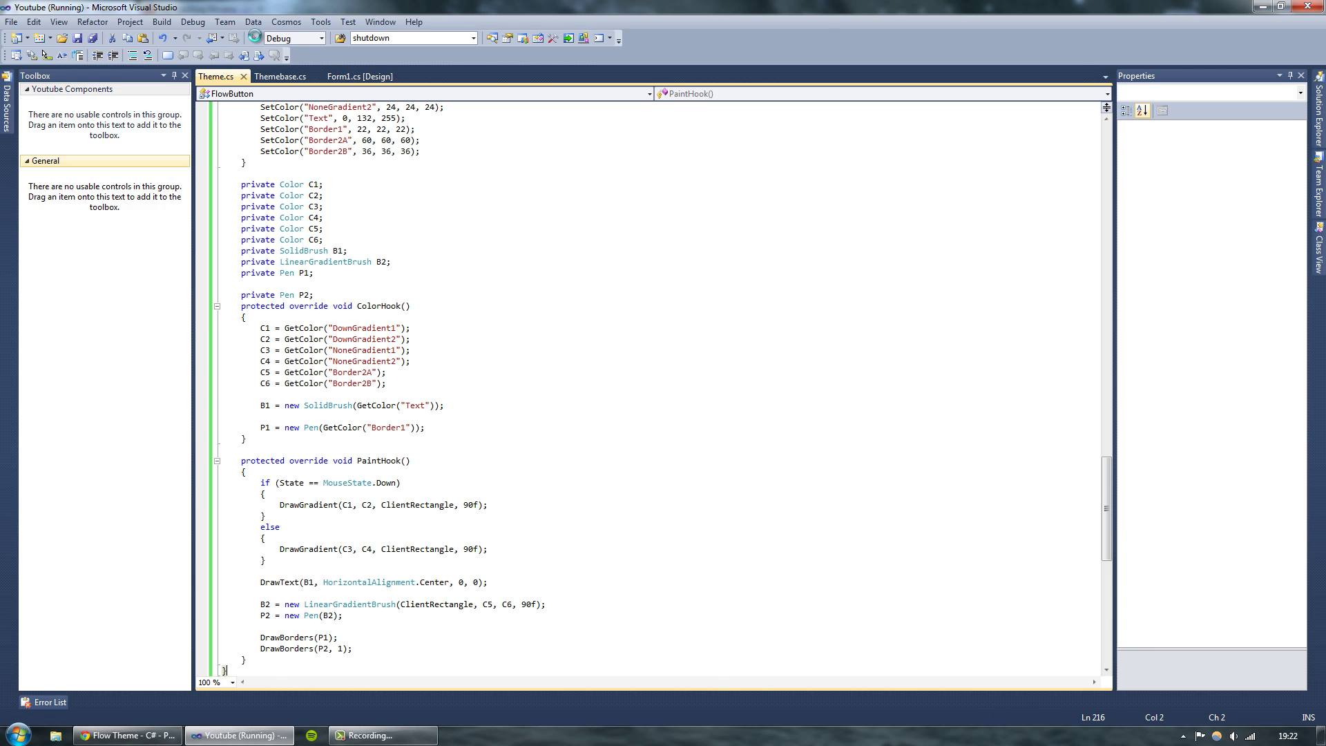
left_click_drag(259, 186, 511, 255)
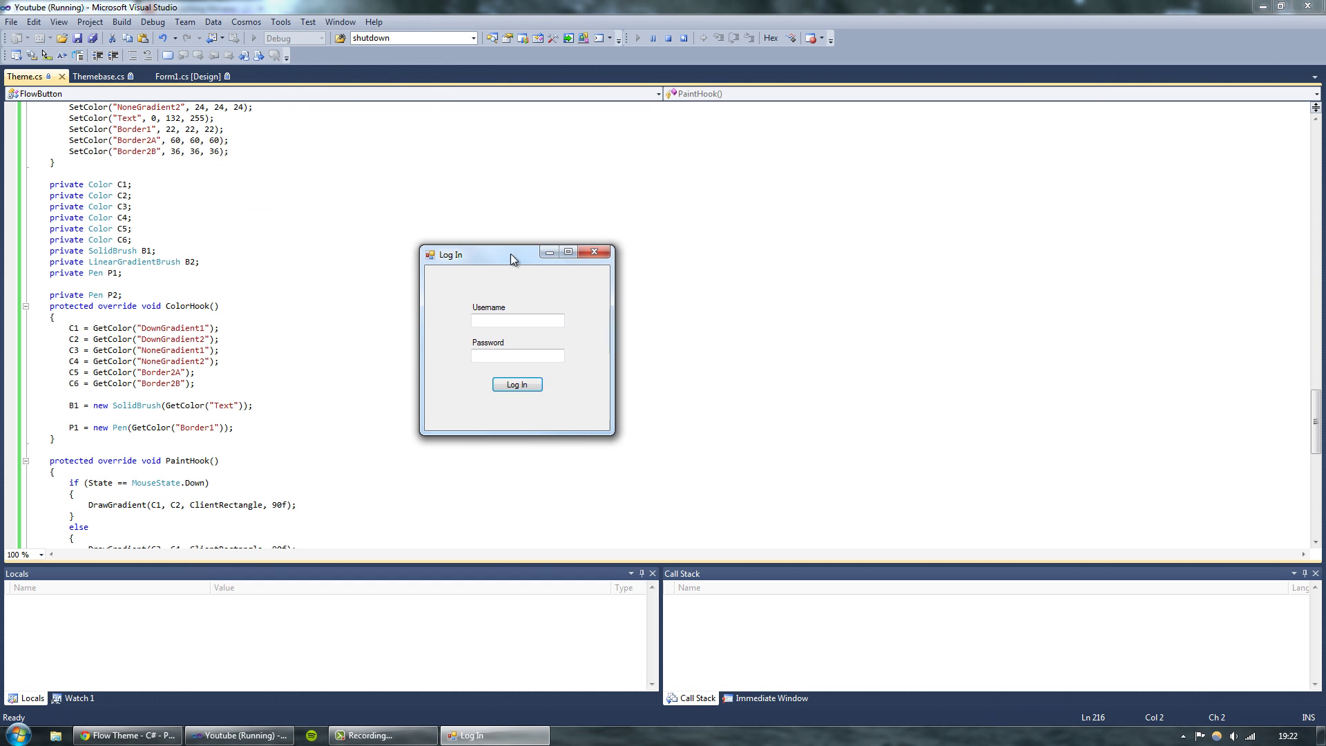
left_click(593, 250)
left_click(358, 78)
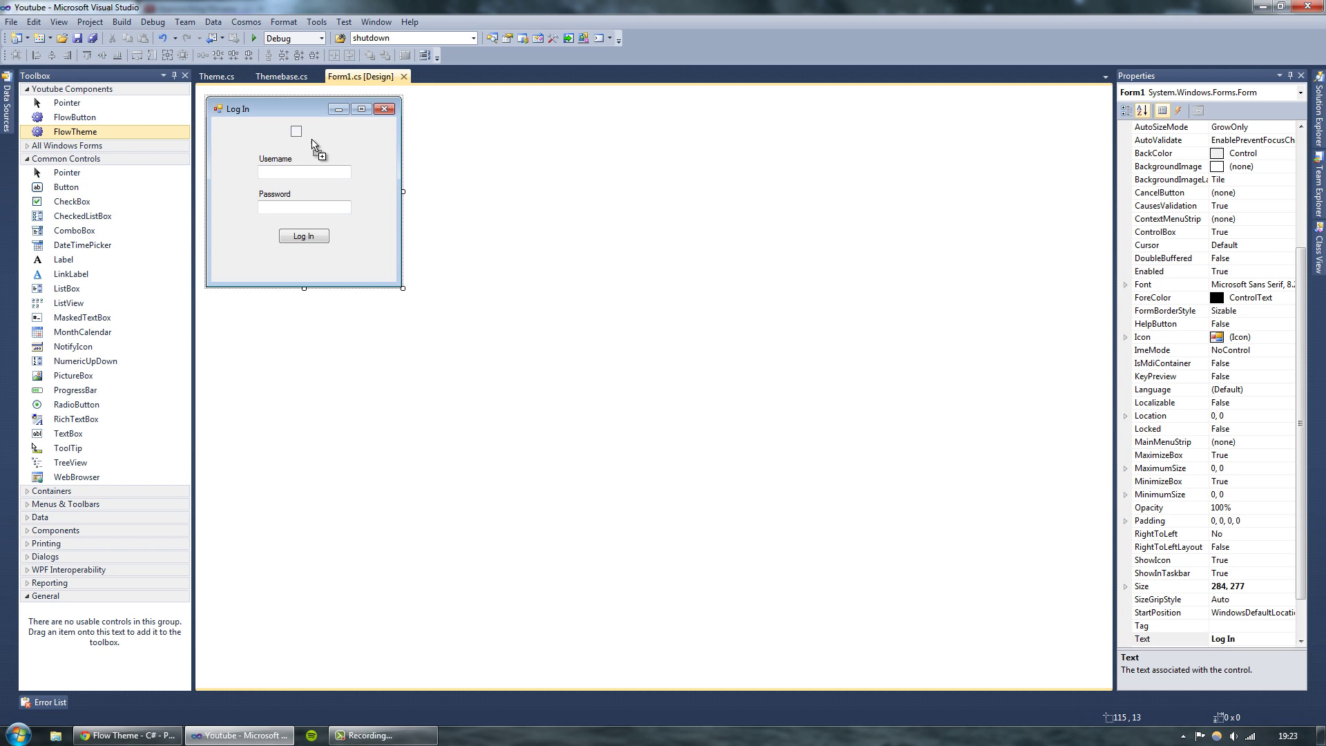
Drop a FlowTheme control onto Form1 and send it to the back.
left_click_drag(110, 125, 312, 139)
right_click(341, 145)
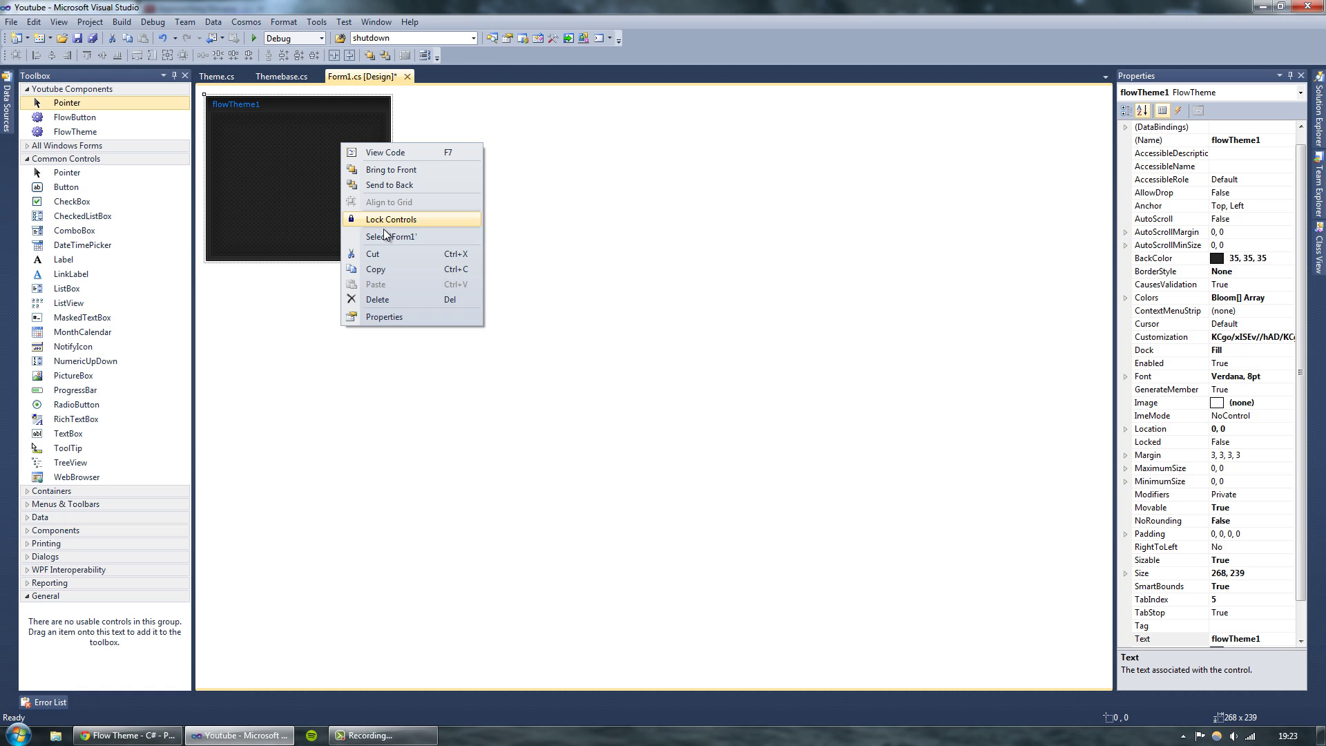
left_click(395, 187)
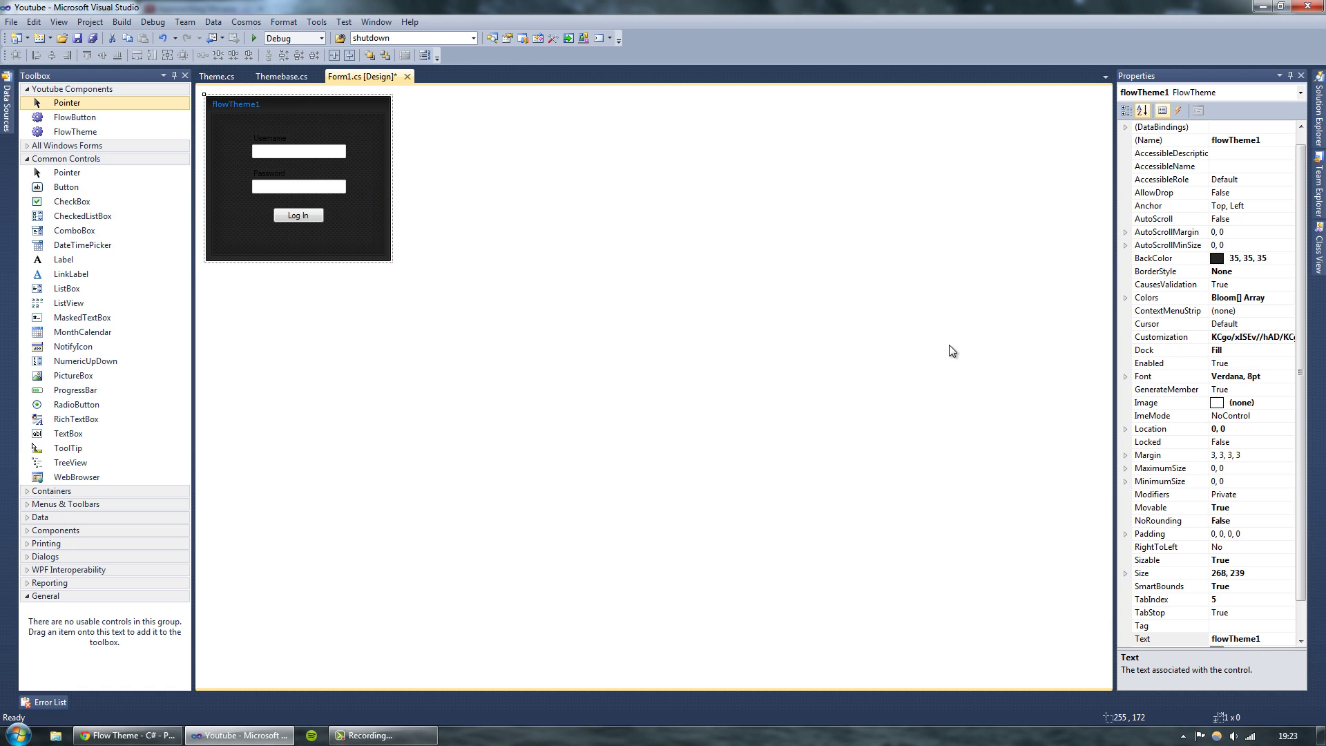
Set flowTheme1's Text property to 'Log In Form'.
left_click(1256, 638)
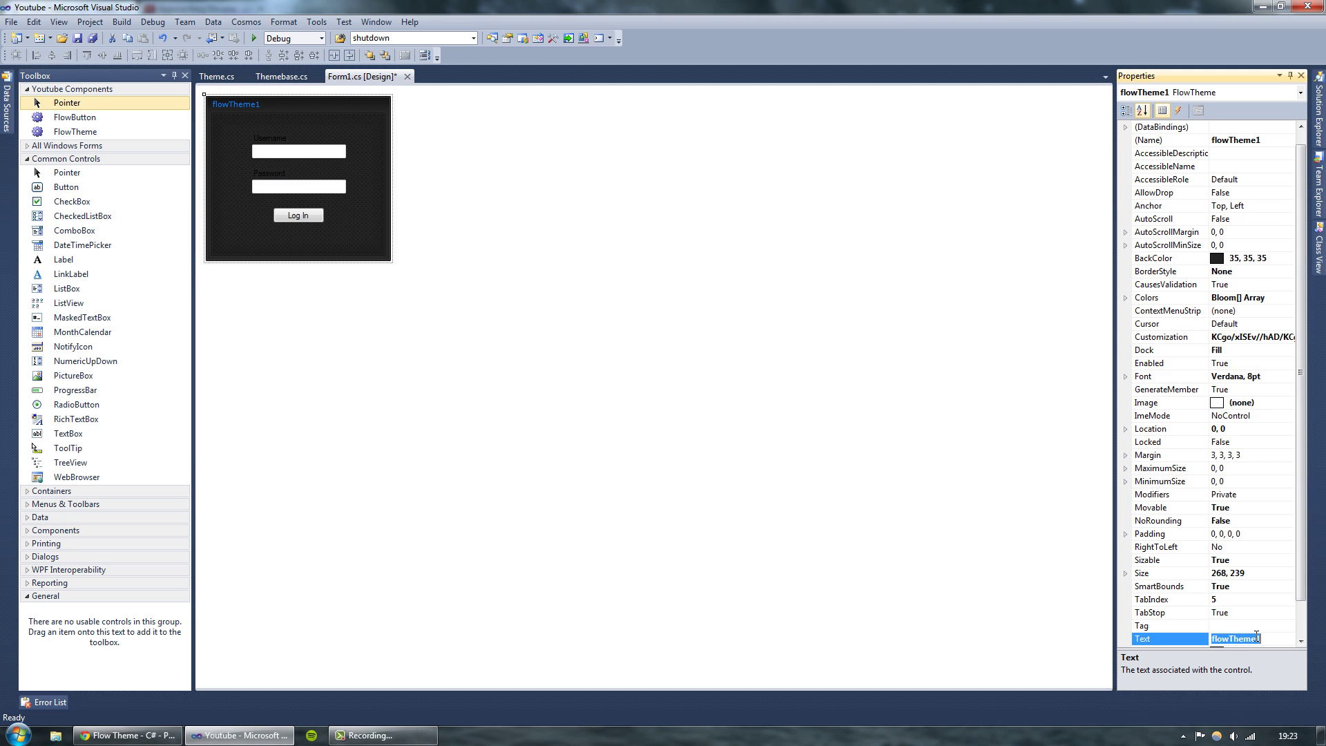
type("T")
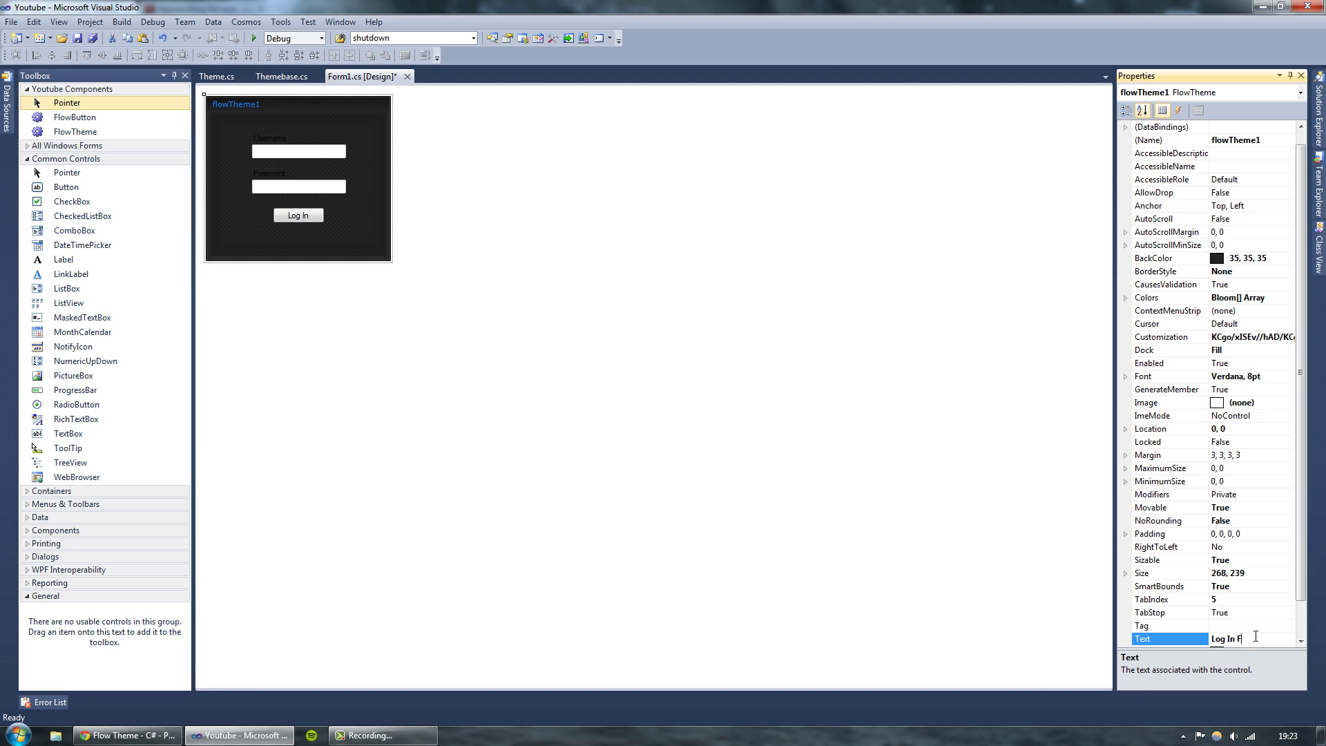
left_click(680, 534)
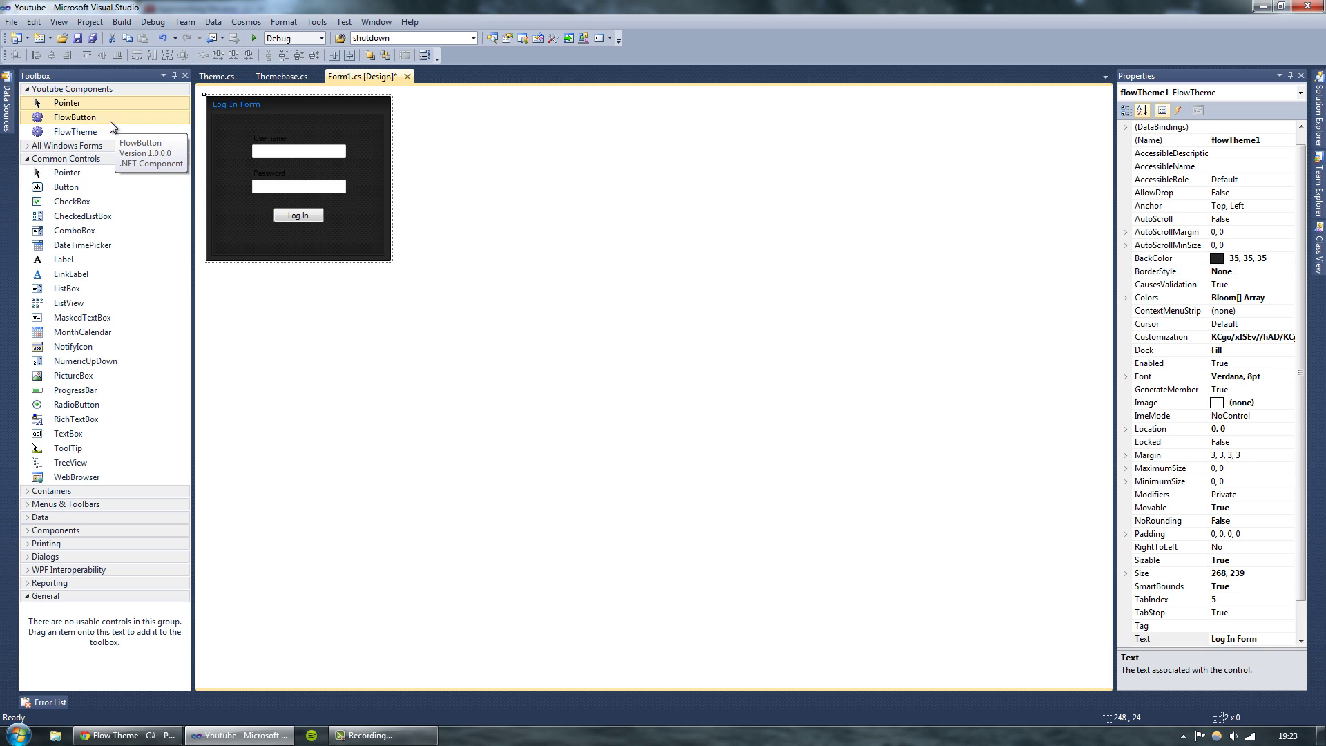
Add a FlowButton captioned X and move it toward the form's top-right corner.
left_click_drag(94, 122, 305, 122)
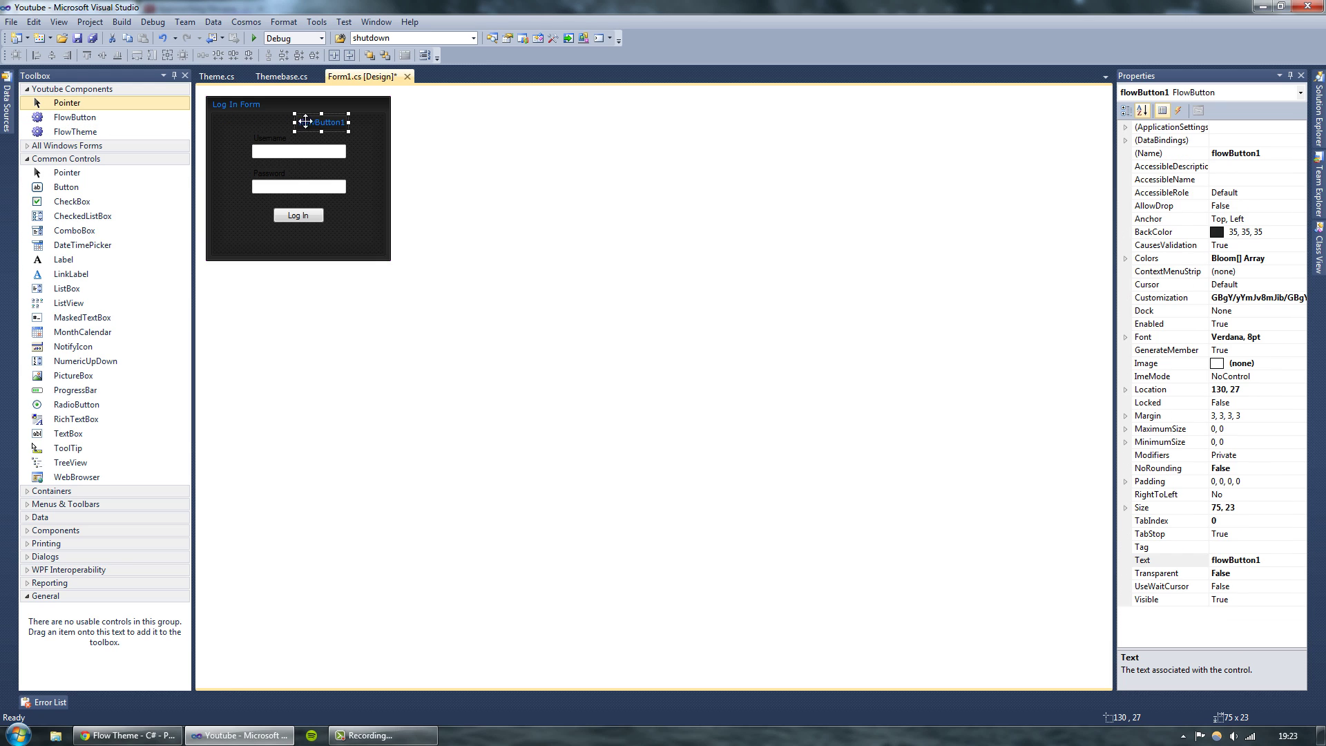
left_click(1286, 559)
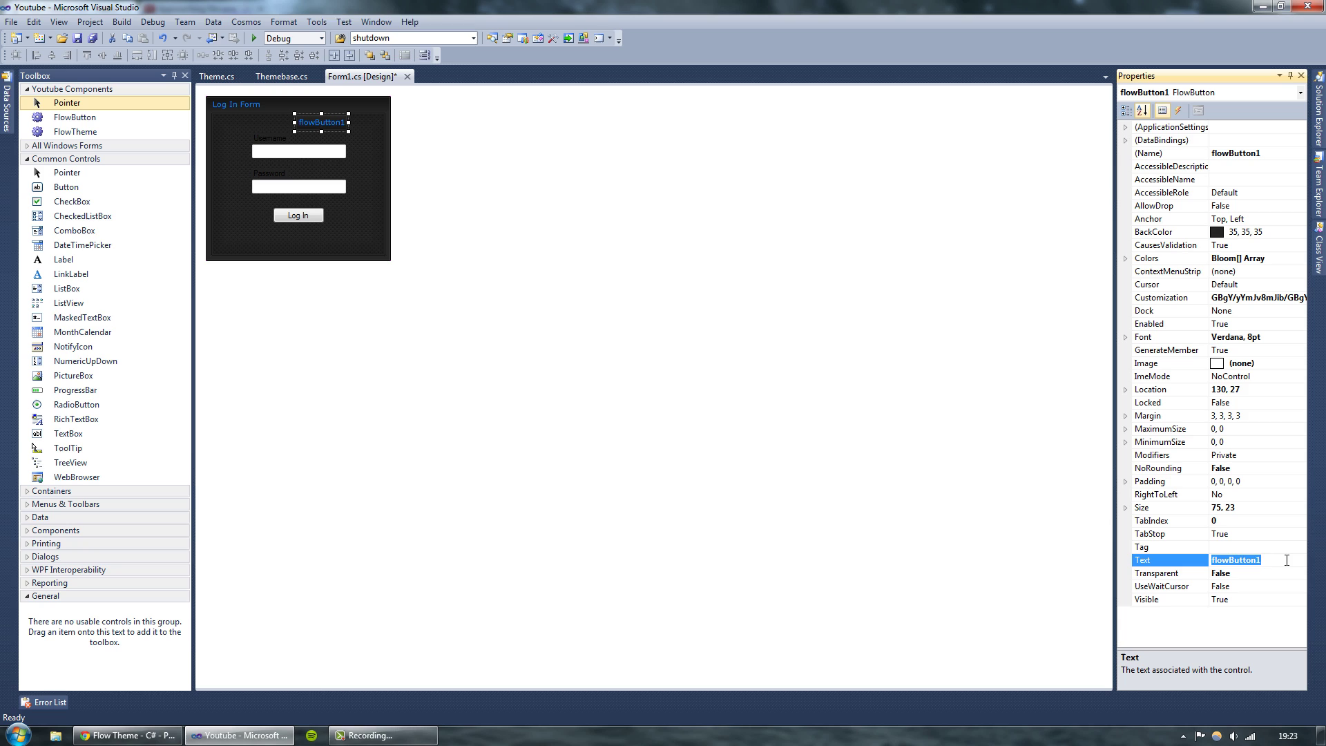
type("X")
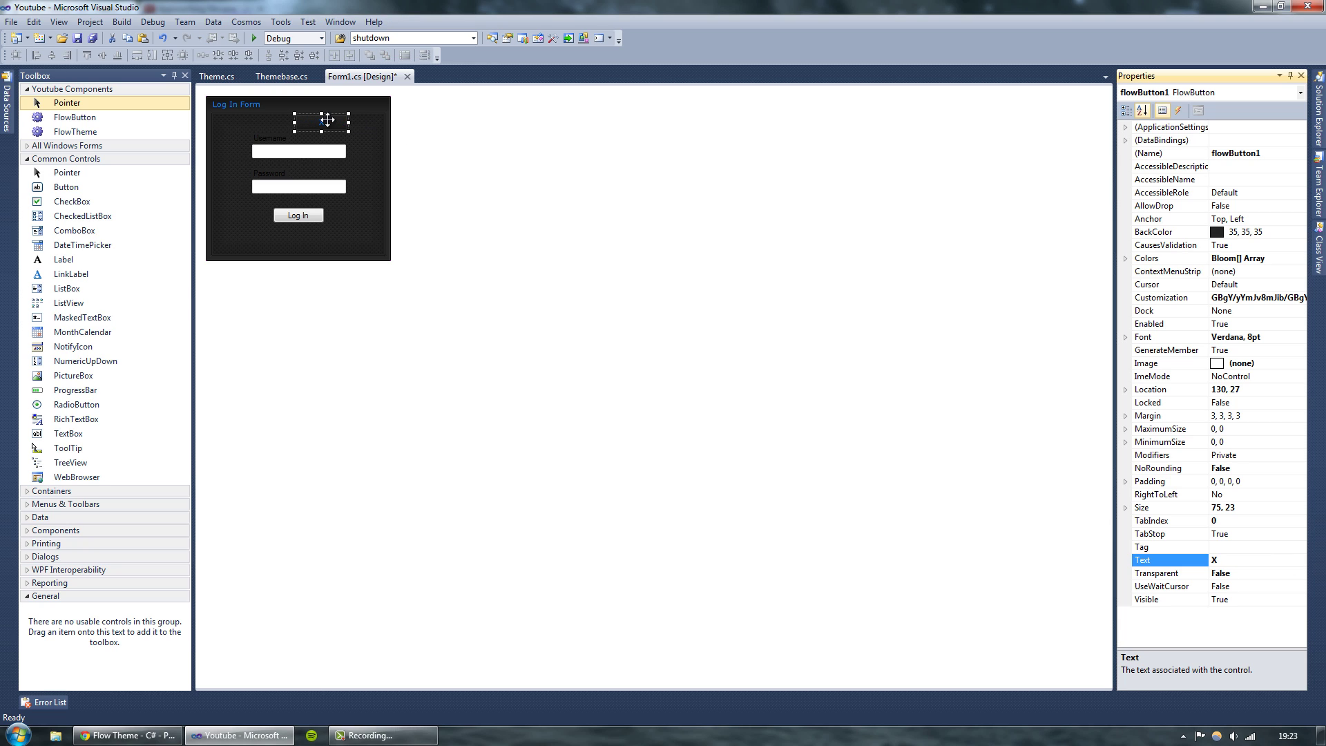
left_click_drag(326, 120, 367, 110)
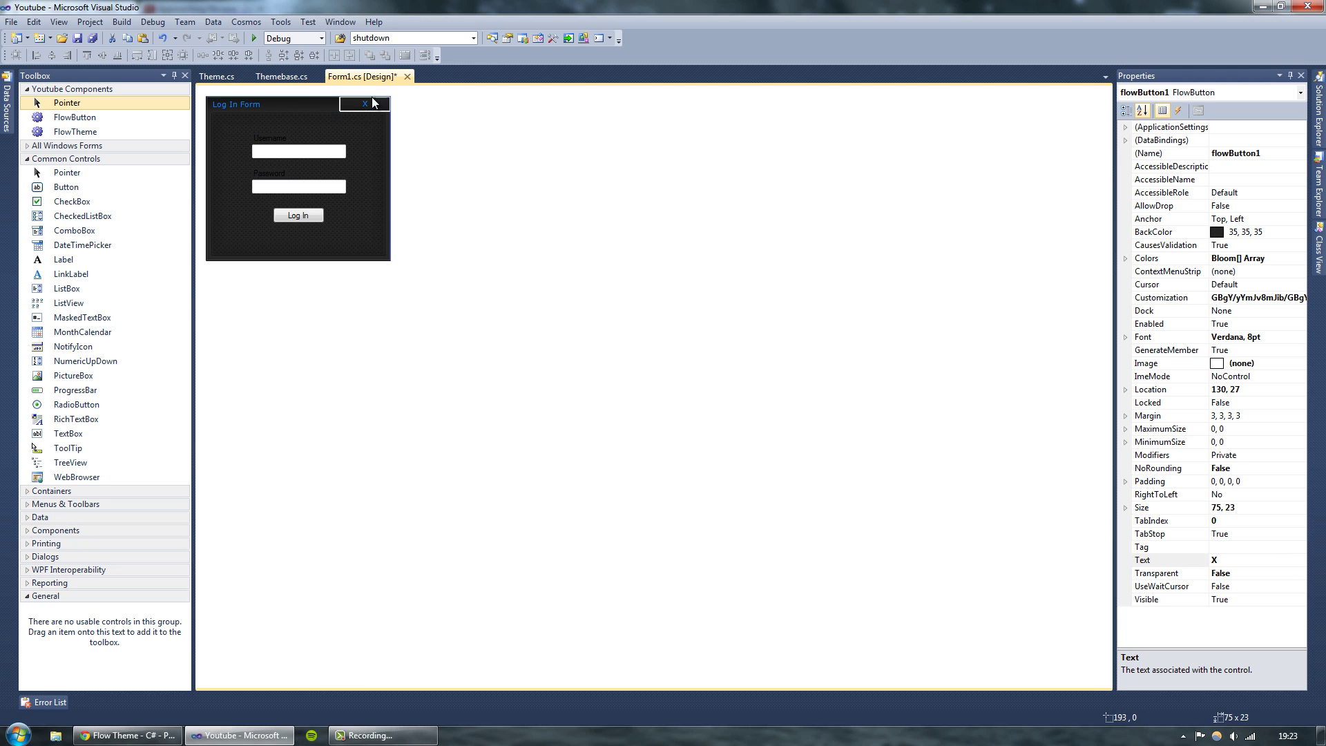
Narrow and nudge the X button into the corner, then generate its Click handler.
left_click(385, 145)
left_click_drag(334, 112, 368, 105)
left_click(363, 105)
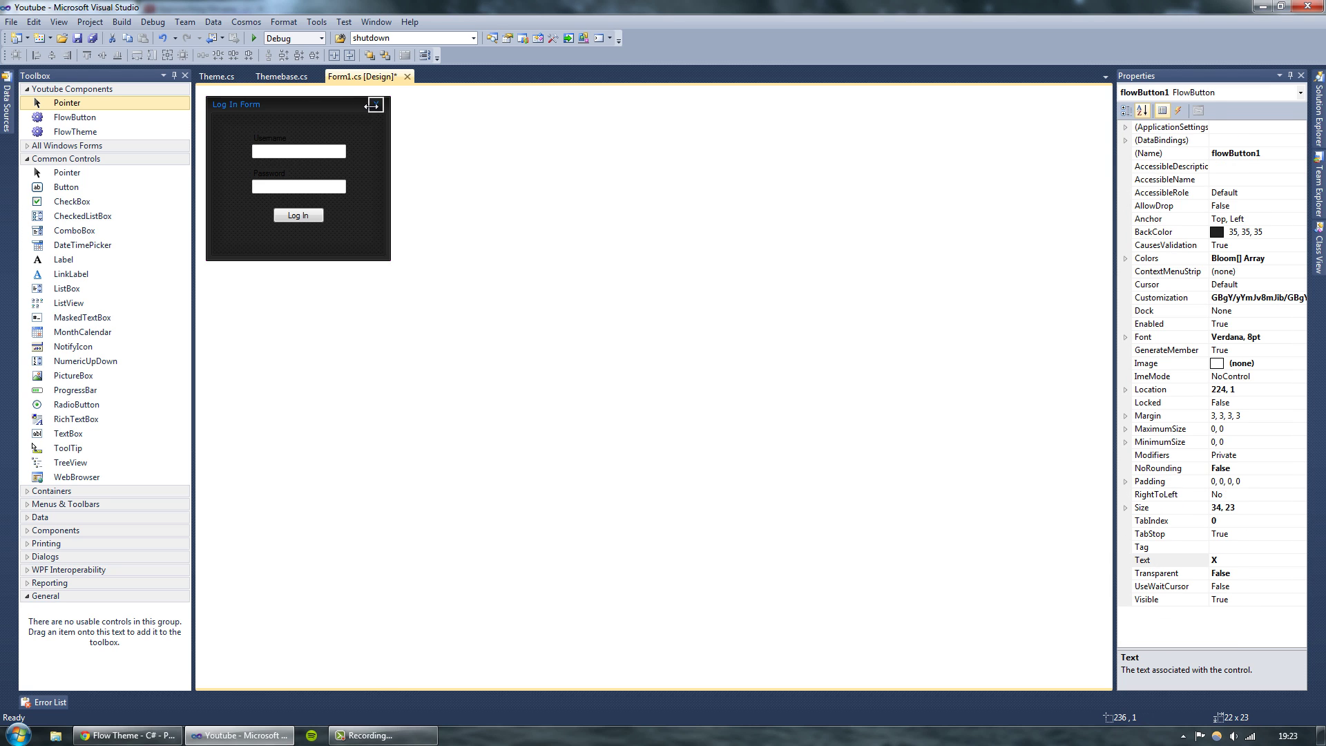
left_click(375, 122)
left_click(377, 136)
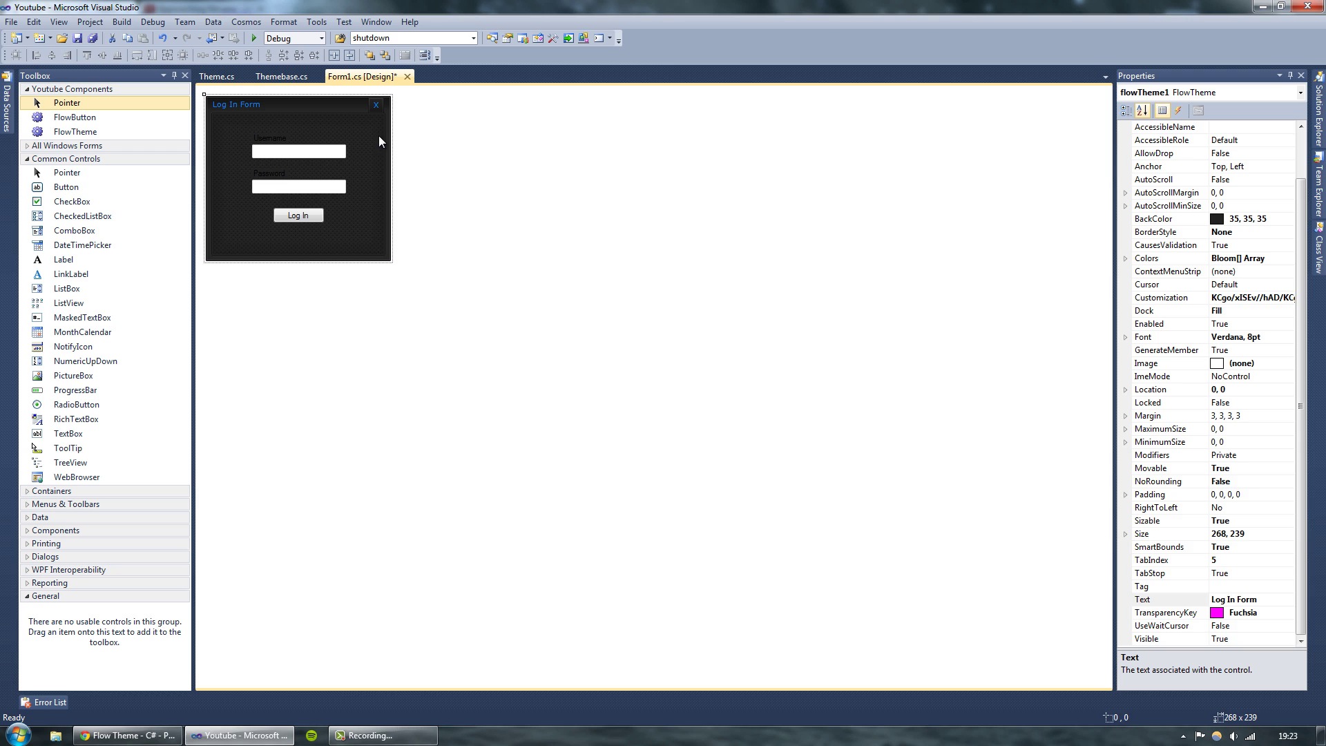
left_click(371, 144)
left_click(372, 112)
left_click(369, 148)
left_click_drag(377, 105, 380, 104)
double_click(377, 105)
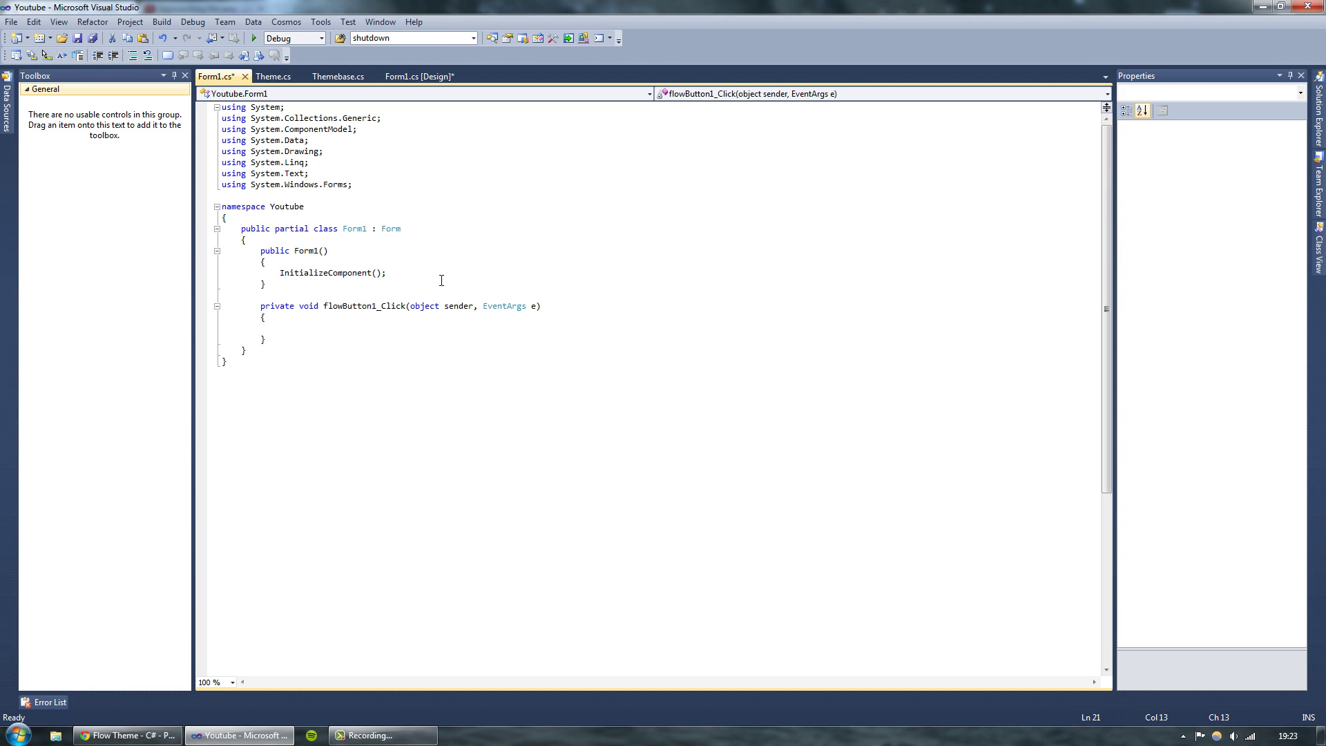
type("applica")
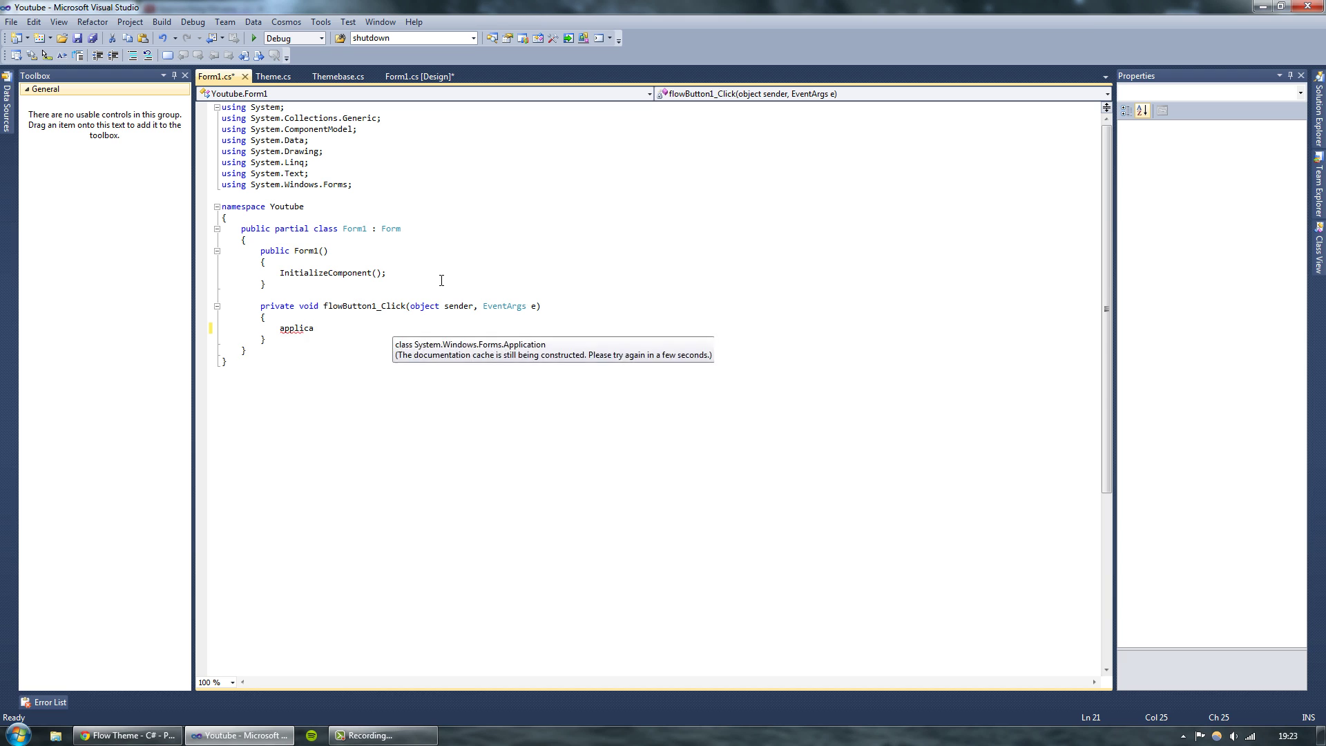
type(".ex")
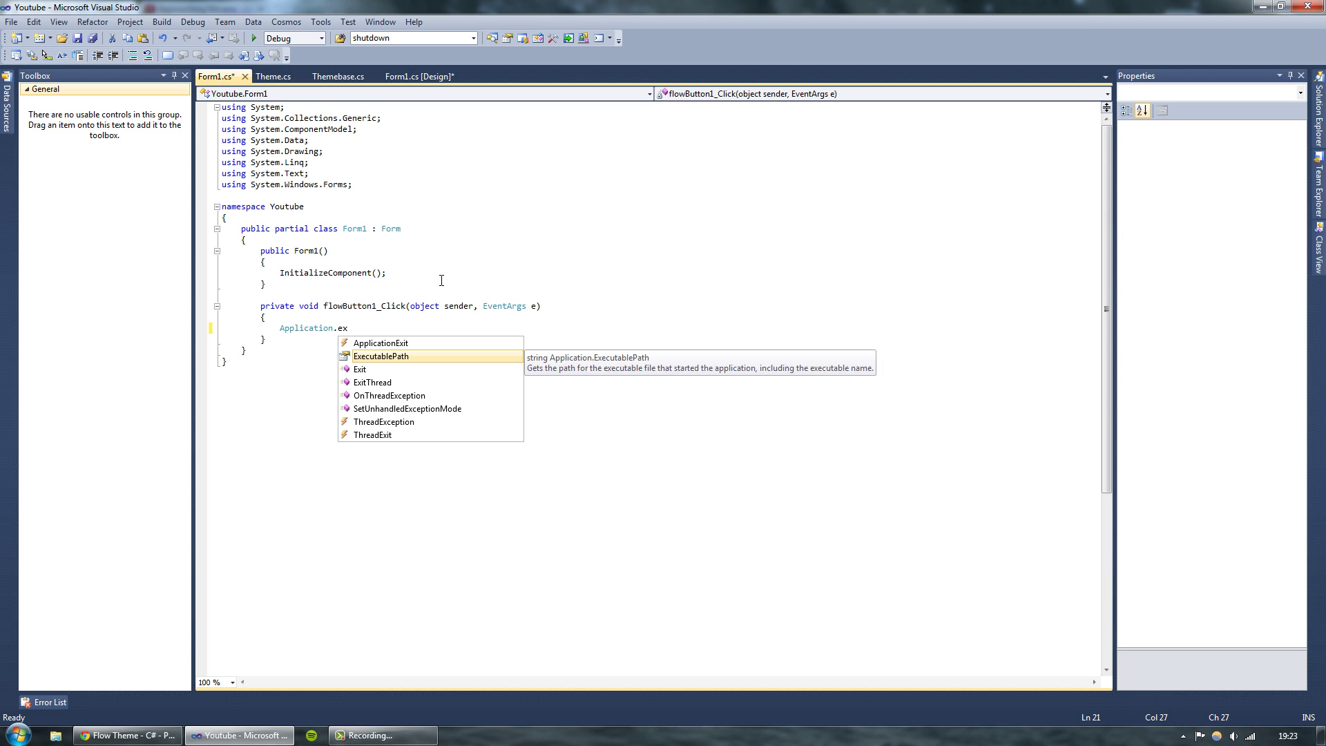
type("i();")
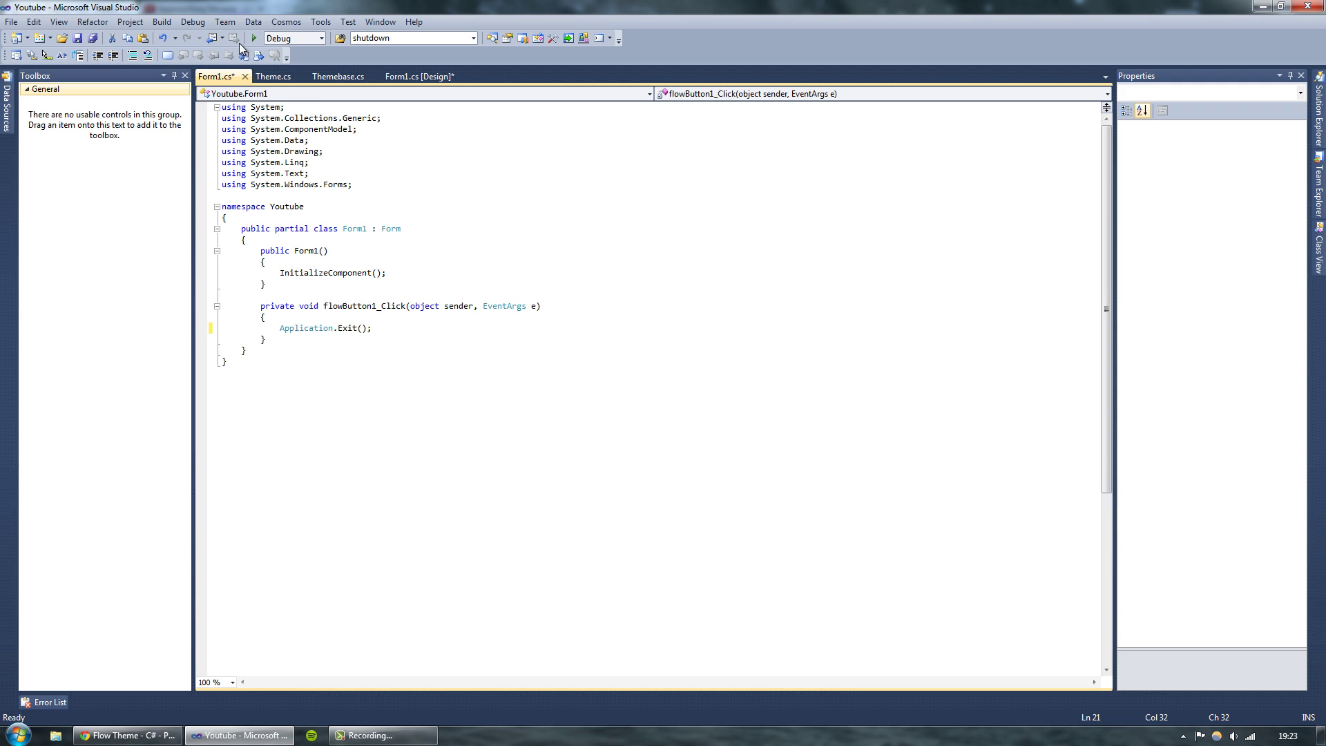
Run the dark Log In Form, drag it around, close it with X, then return to Pastebin.
left_click(255, 39)
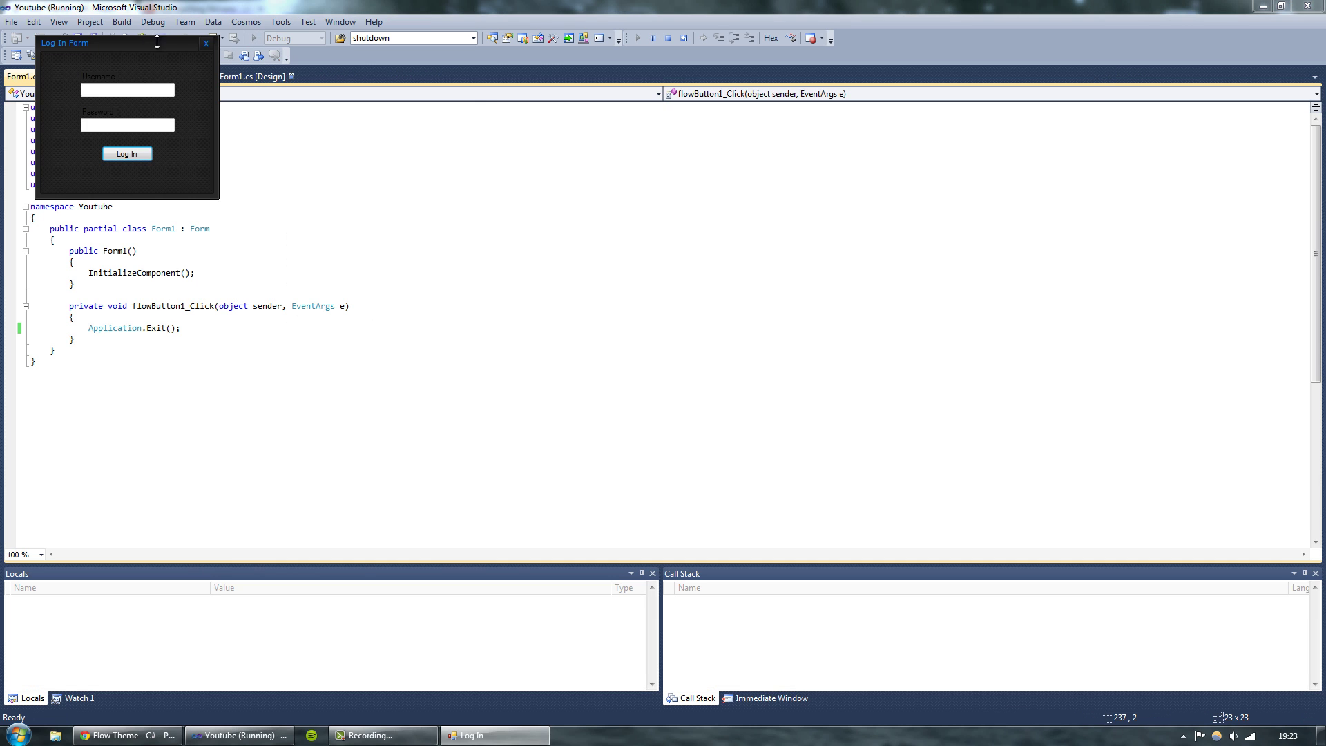
left_click_drag(168, 48, 459, 225)
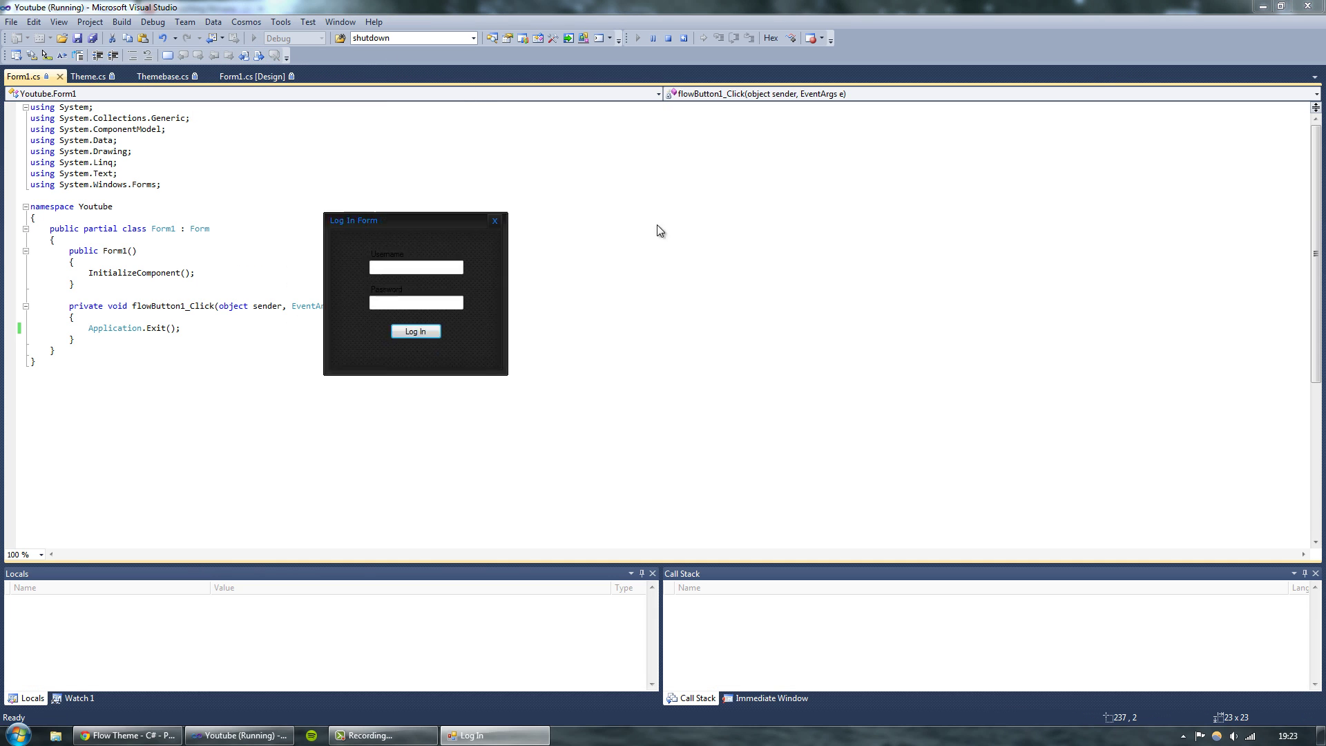
left_click_drag(656, 230, 641, 259)
left_click(699, 255)
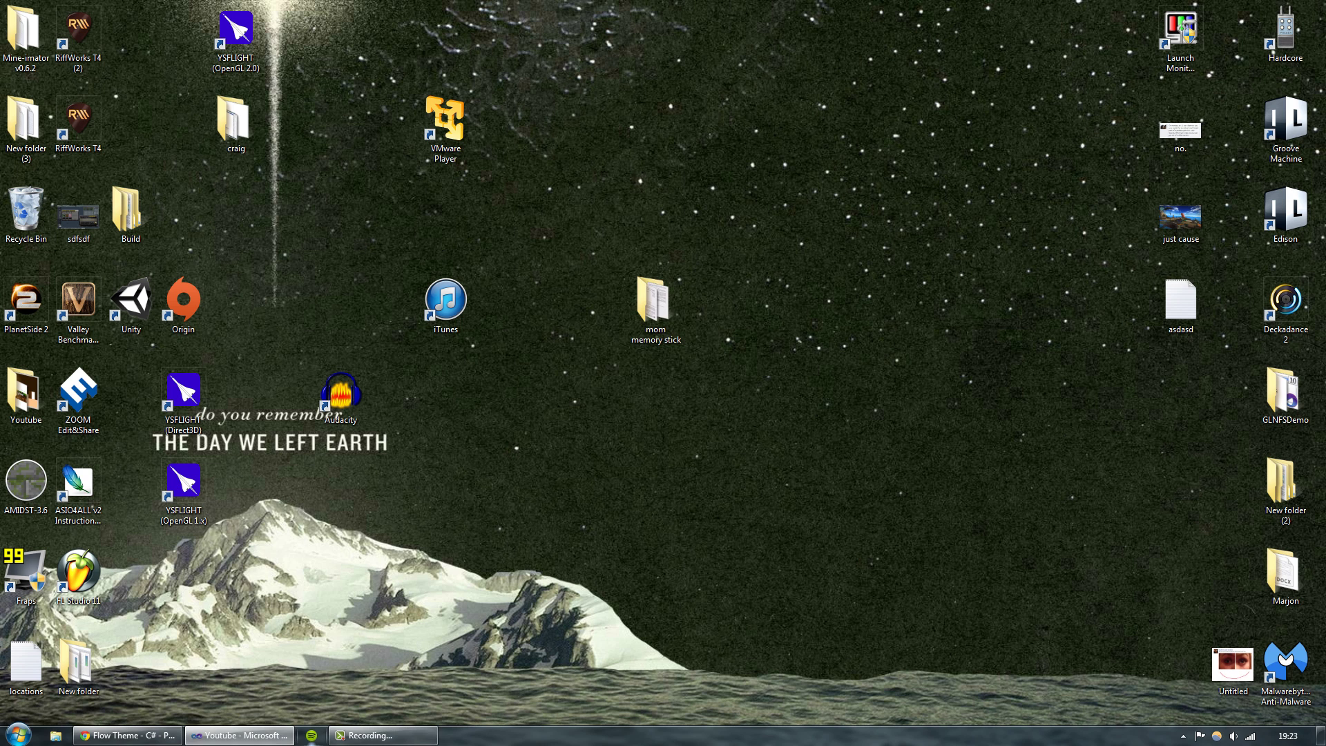
left_click(129, 735)
left_click(430, 736)
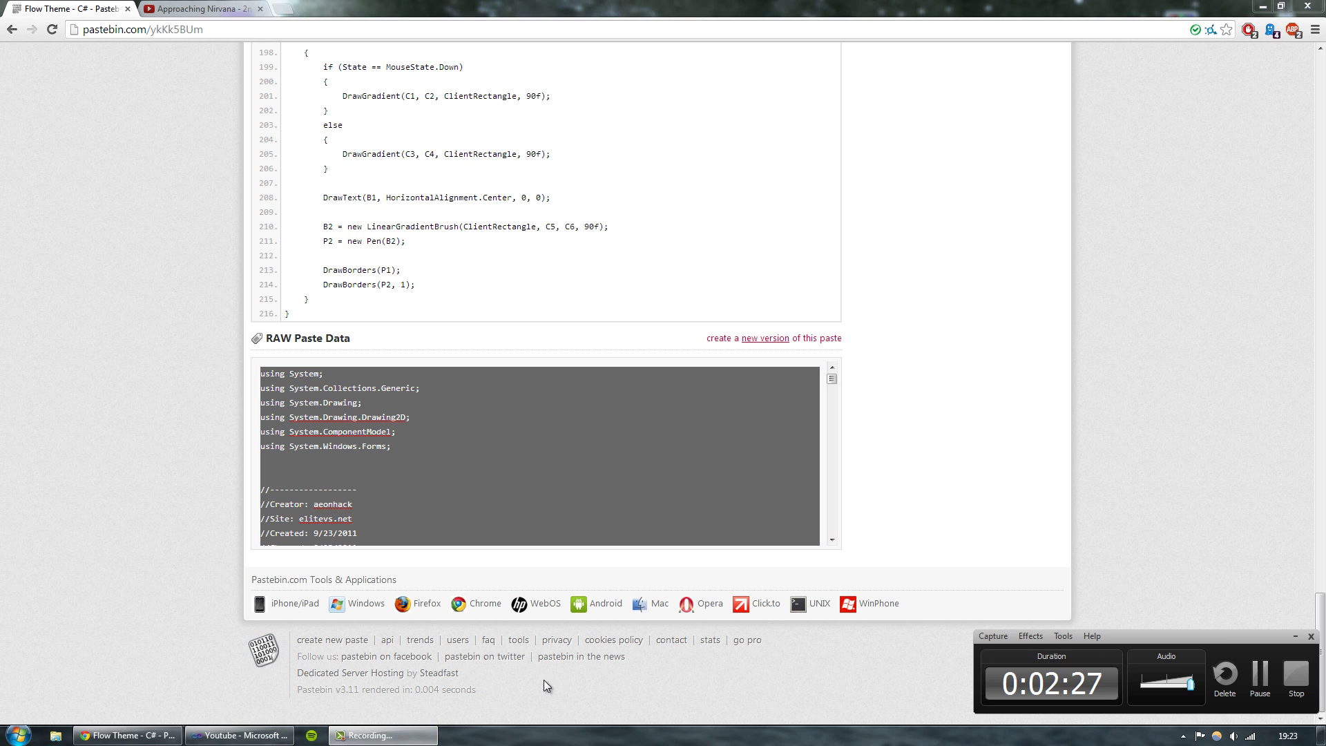